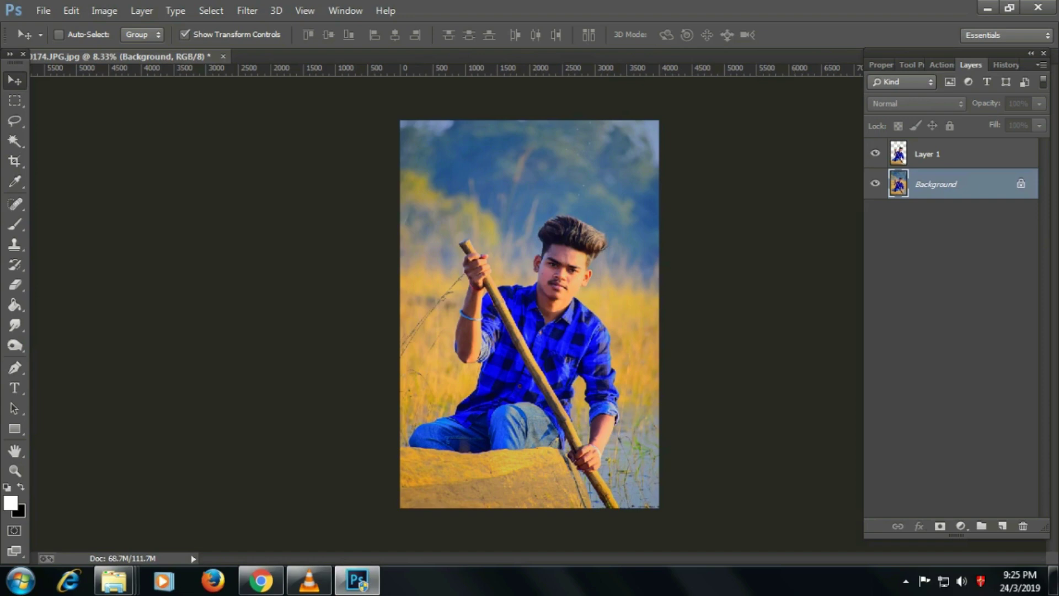
# Open the boat-on-sea beach photo from the Desktop tutorial folder as a second document.
pyautogui.click(43, 11)
pyautogui.click(55, 39)
pyautogui.click(62, 106)
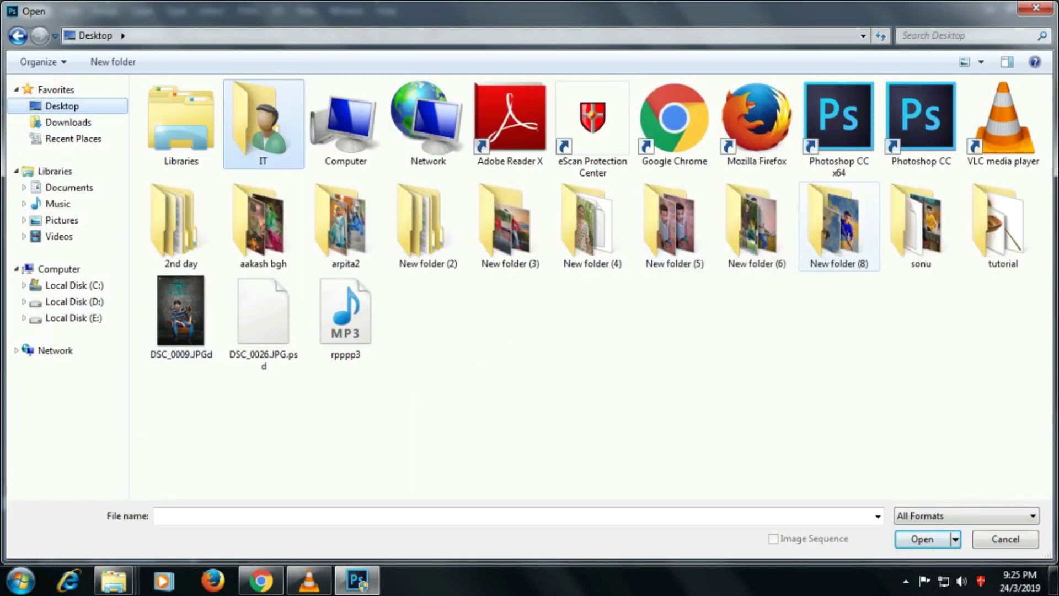
pyautogui.doubleClick(1003, 226)
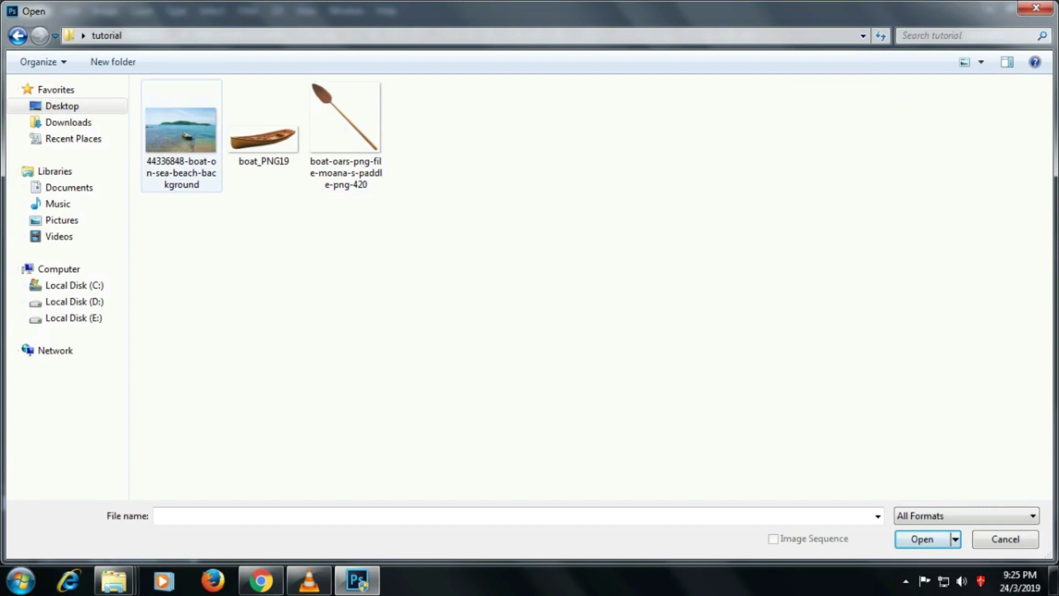
pyautogui.doubleClick(181, 132)
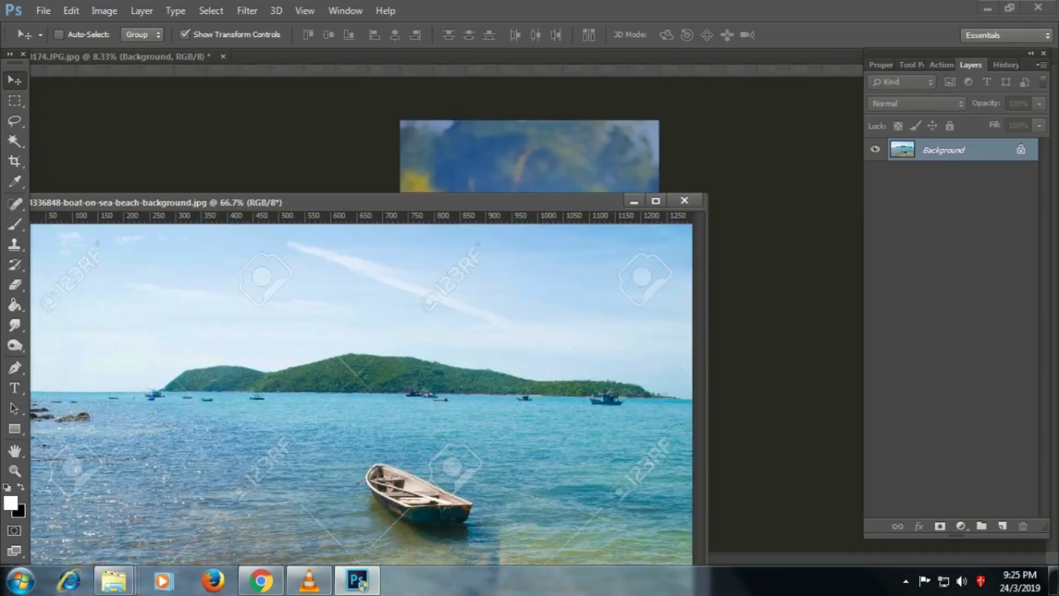
# Drag the beach photo into the man's document, enlarge it to 140% and shift it right and down.
pyautogui.moveTo(359, 386)
pyautogui.mouseDown()
pyautogui.moveTo(444, 183)
pyautogui.moveTo(908, 477)
pyautogui.mouseUp()
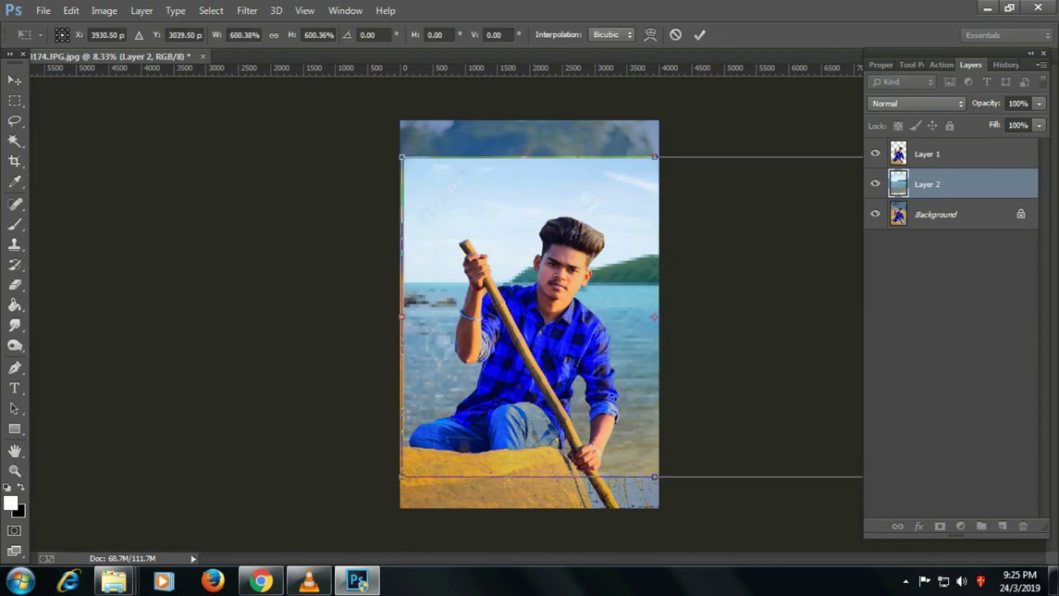
pyautogui.click(699, 35)
pyautogui.hotkey('ctrl', '-')
pyautogui.hotkey('ctrl', 't')
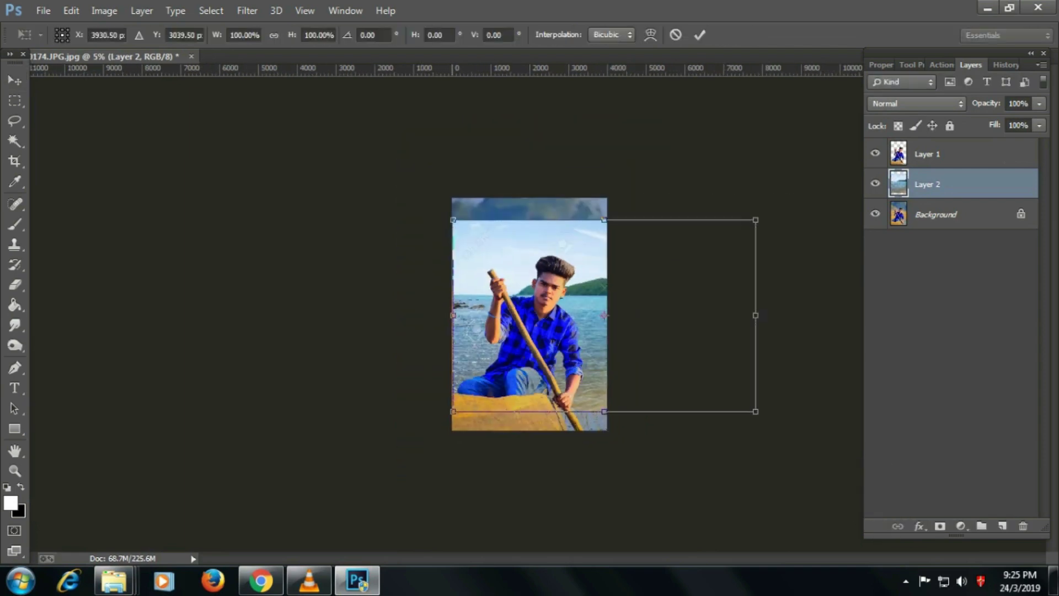
pyautogui.moveTo(452, 220); pyautogui.dragTo(331, 143)
pyautogui.moveTo(589, 226)
pyautogui.mouseDown()
pyautogui.moveTo(676, 281)
pyautogui.moveTo(677, 254)
pyautogui.mouseUp()
pyautogui.click(700, 34)
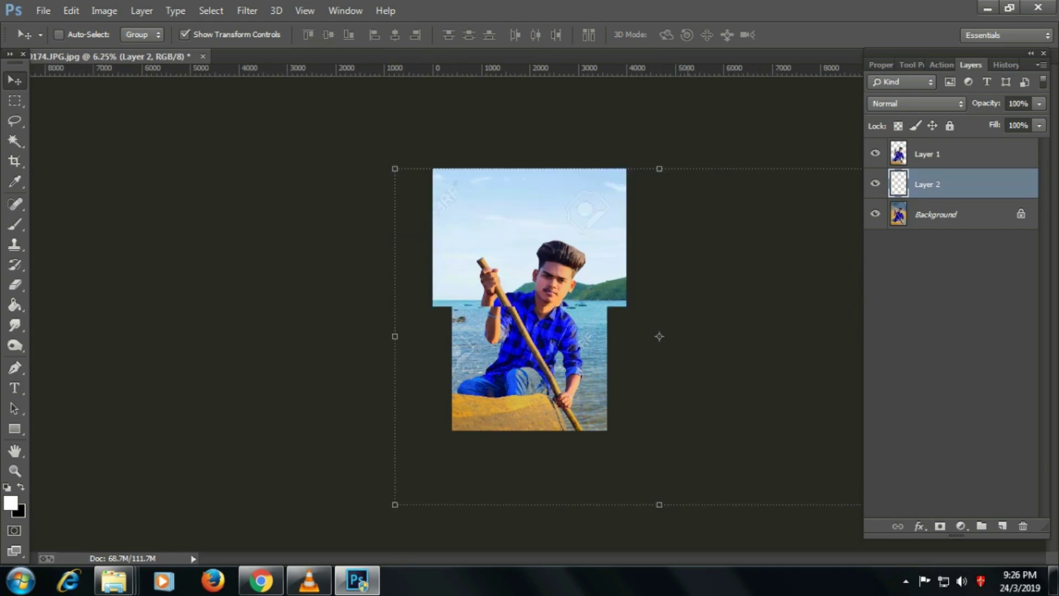
# Nudge the beach photo left and up behind the man and merge it into the Background.
pyautogui.hotkey('ctrl', '+')
pyautogui.hotkey('ctrl', '+')
pyautogui.moveTo(645, 199)
pyautogui.mouseDown()
pyautogui.moveTo(602, 190)
pyautogui.moveTo(687, 185)
pyautogui.mouseUp()
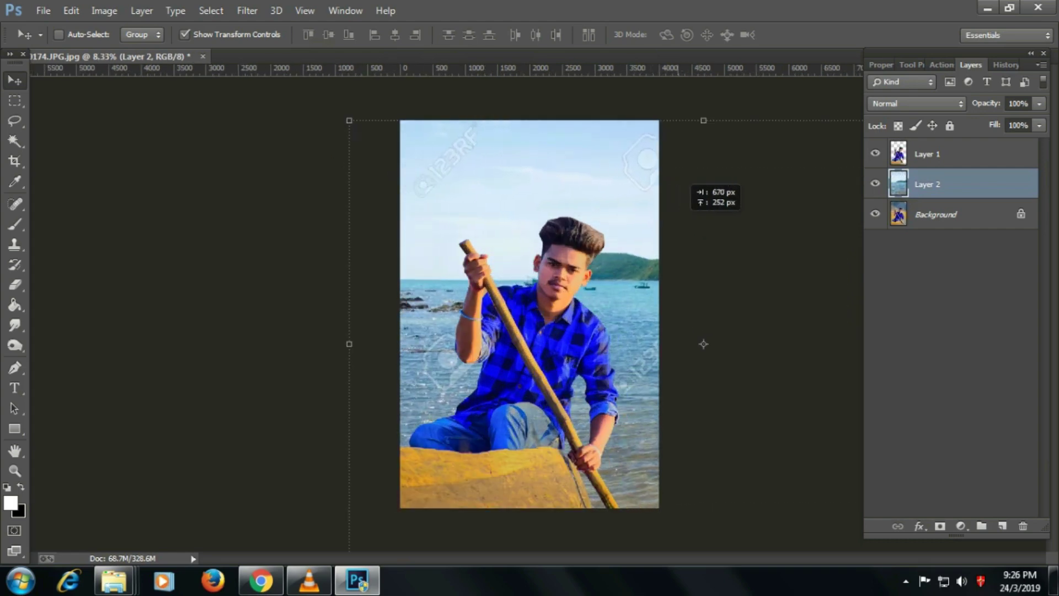
pyautogui.hotkey('ctrl', '-')
pyautogui.hotkey('ctrl', 't')
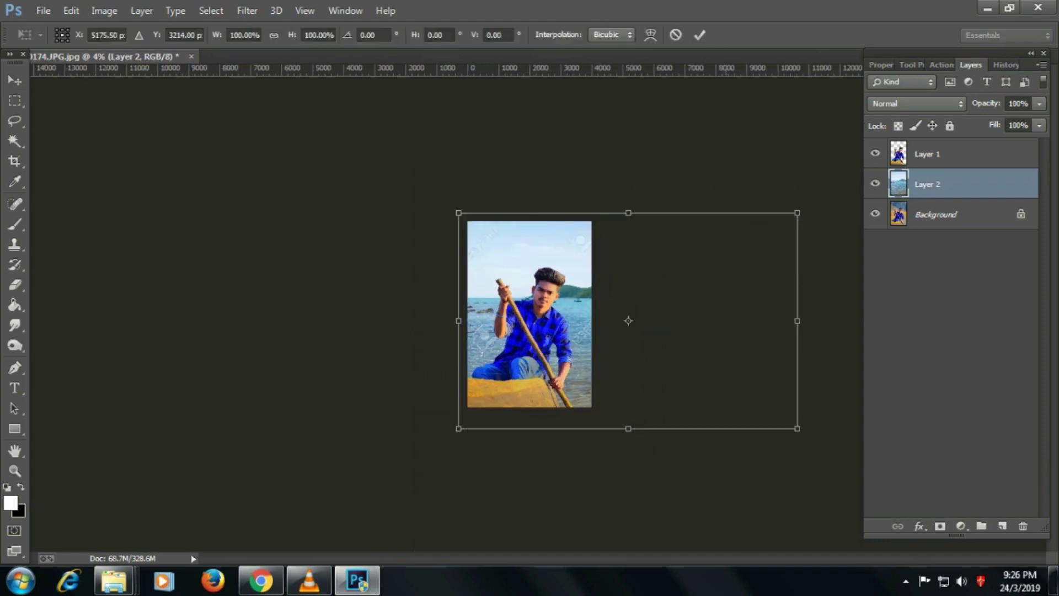
pyautogui.press('Return')
pyautogui.hotkey('ctrl', 'j')
pyautogui.click(875, 153)
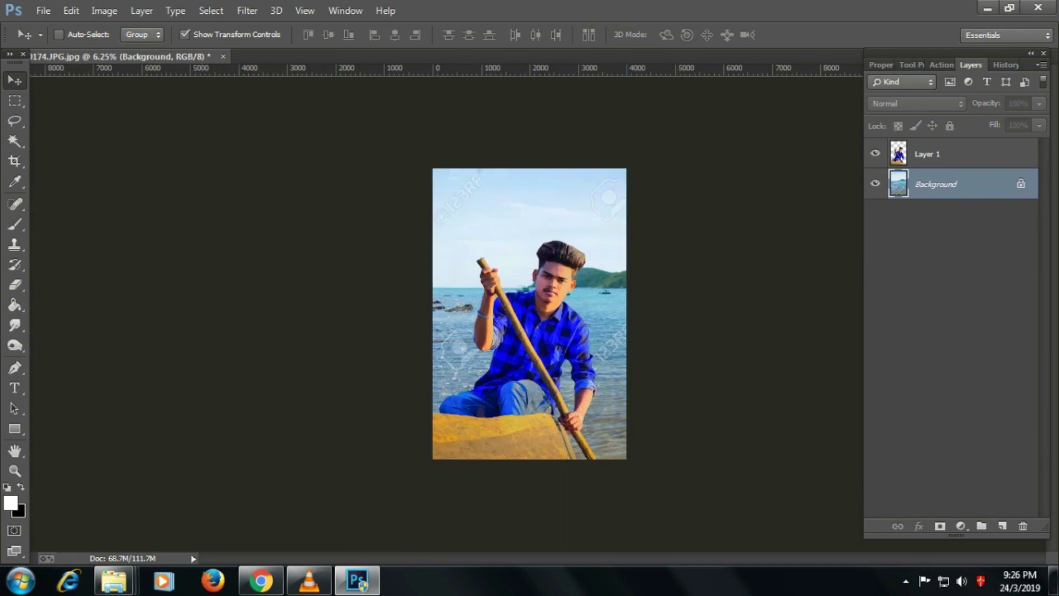
# Open the Camera Raw filter on the background and set Whites -83 and Exposure +0.45.
pyautogui.hotkey('ctrl', 'shift', 'x')
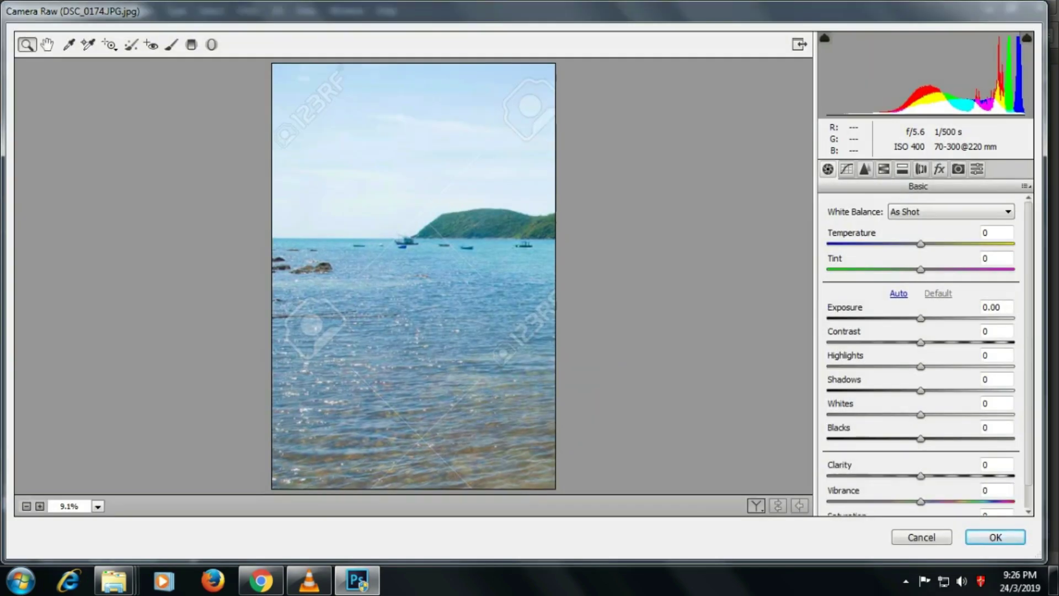
pyautogui.write('-83')
pyautogui.press('Return')
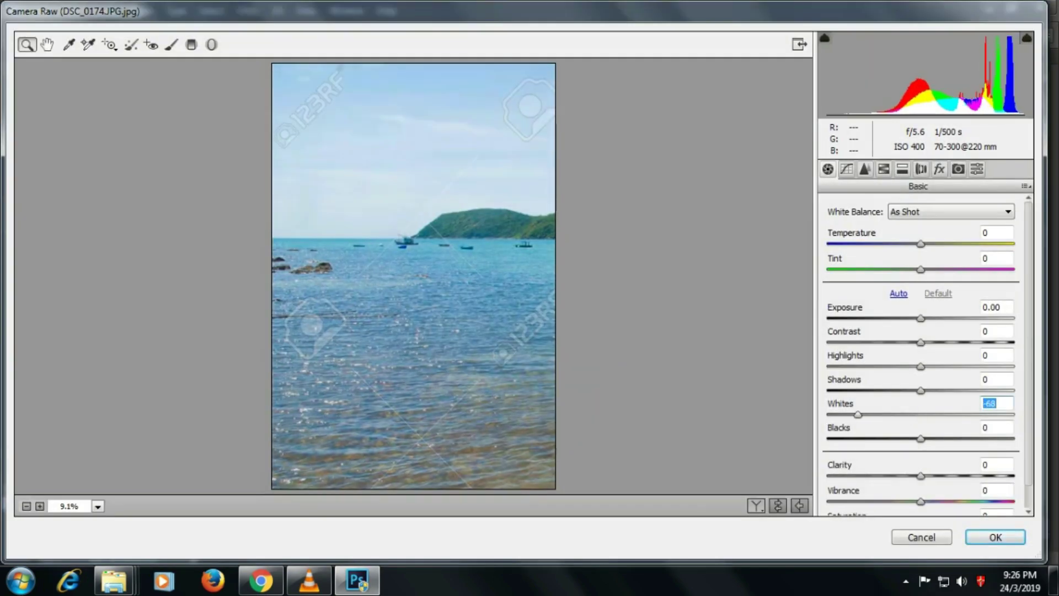
pyautogui.hotkey('shift', 'Tab')
pyautogui.hotkey('shift', 'Tab')
pyautogui.hotkey('shift', 'Tab')
pyautogui.write('-0.15')
pyautogui.press('Return')
pyautogui.write('0.45')
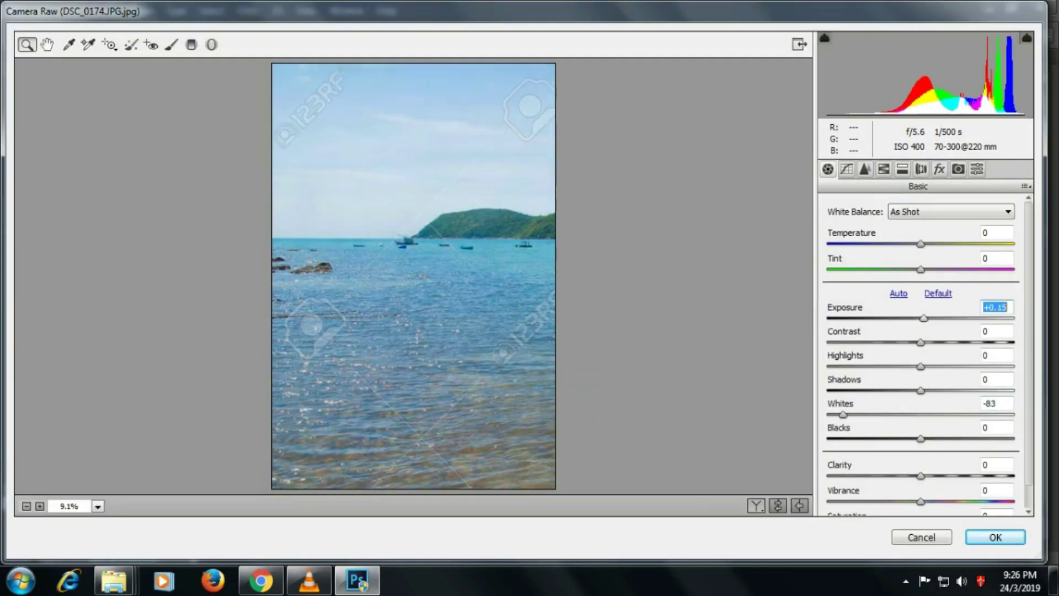
pyautogui.press('Return')
# Set Clarity +13, Vibrance +22 and Greens hue -46, then apply the grade.
pyautogui.press('Tab')
pyautogui.press('Tab')
pyautogui.press('Tab')
pyautogui.write('13')
pyautogui.press('Return')
pyautogui.press('Tab')
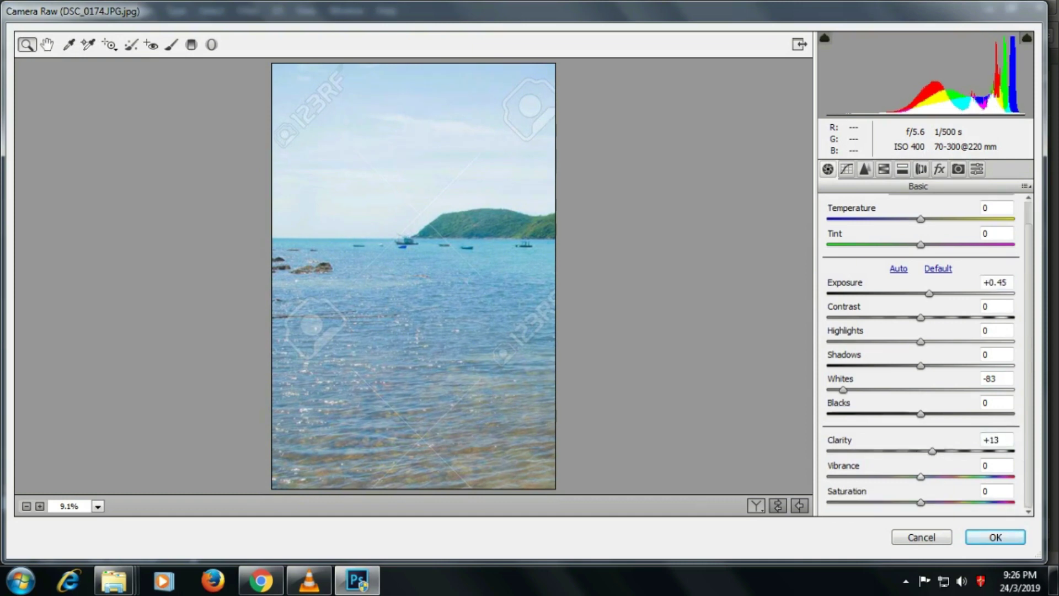
pyautogui.write('22')
pyautogui.press('Return')
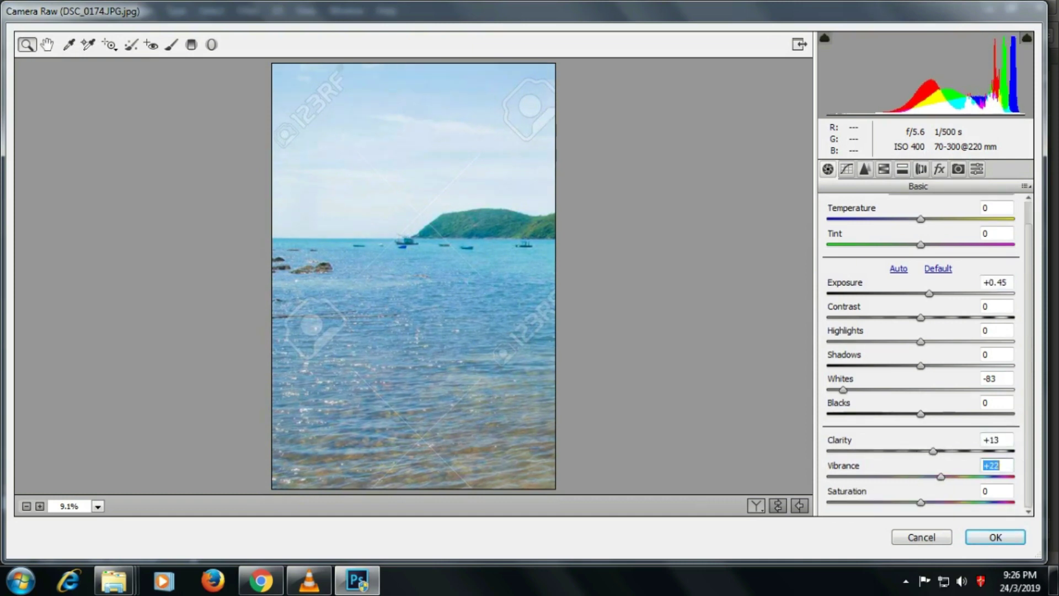
pyautogui.hotkey('ctrl', 'alt', '4')
pyautogui.write('-46')
pyautogui.press('Return')
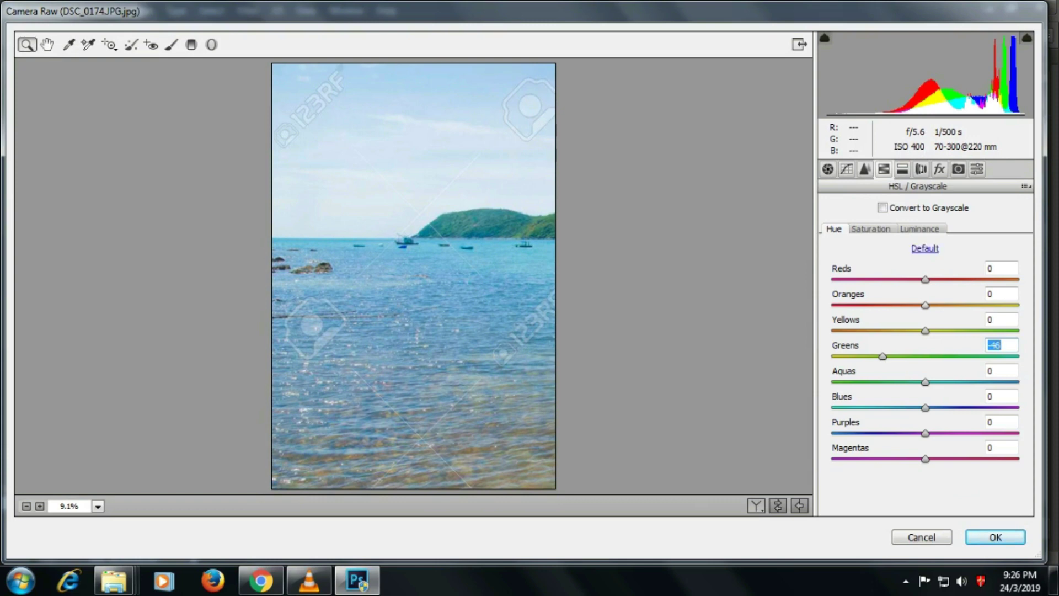
pyautogui.press('Return')
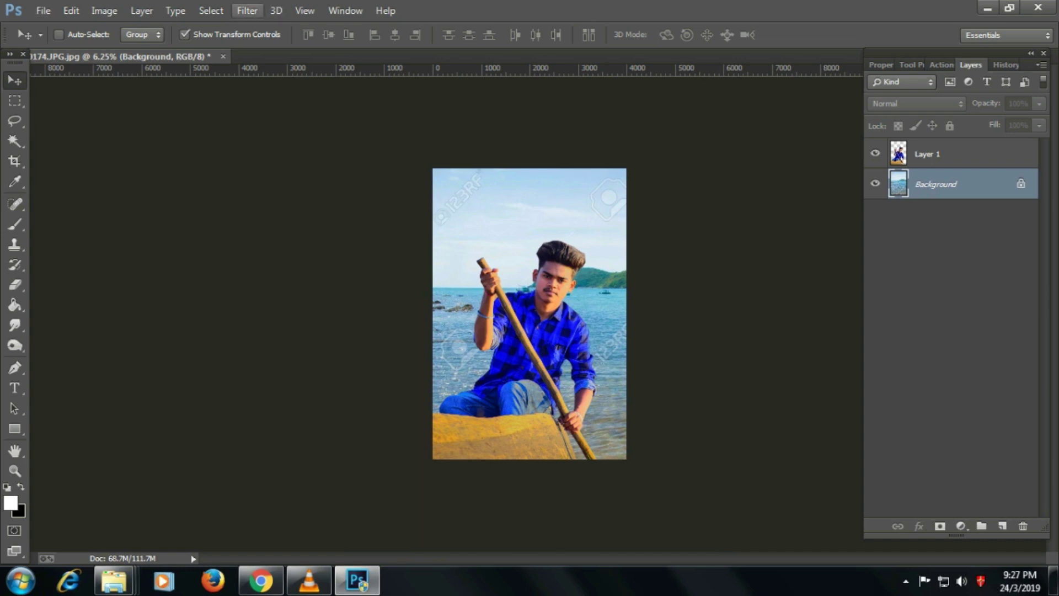
# Apply a Tilt-Shift blur with the focus pin moved below the image and a stronger Blur amount.
pyautogui.click(247, 10)
pyautogui.click(481, 225)
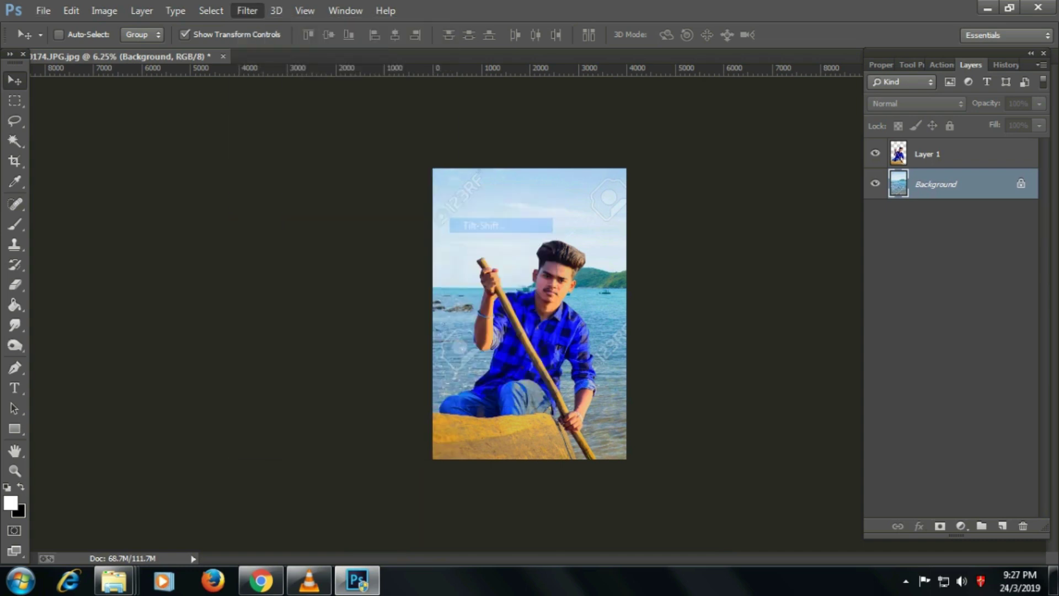
pyautogui.moveTo(444, 314); pyautogui.dragTo(450, 485)
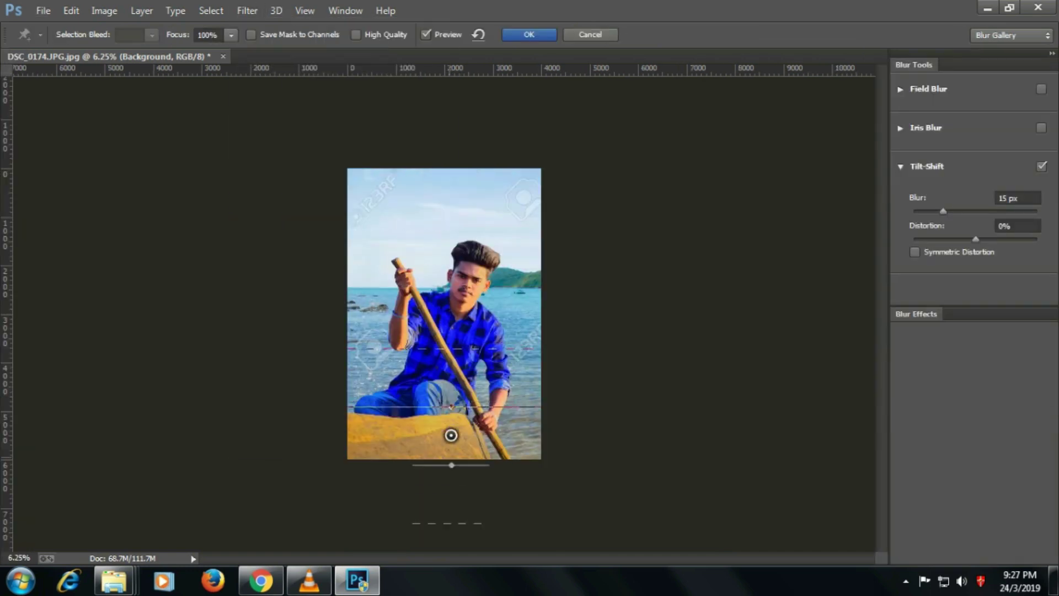
pyautogui.moveTo(943, 211); pyautogui.dragTo(968, 211)
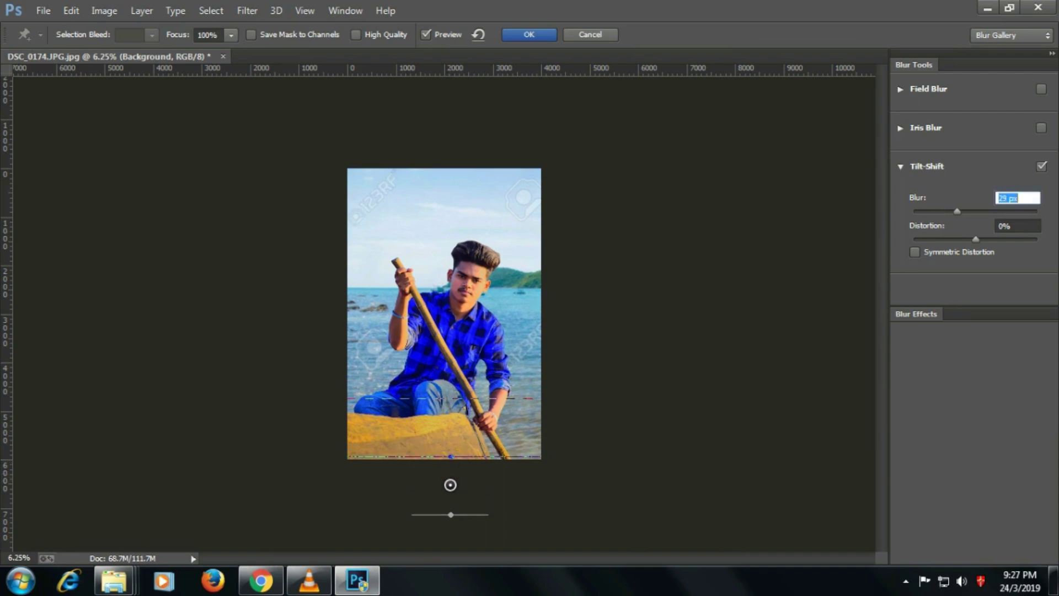
pyautogui.press('Return')
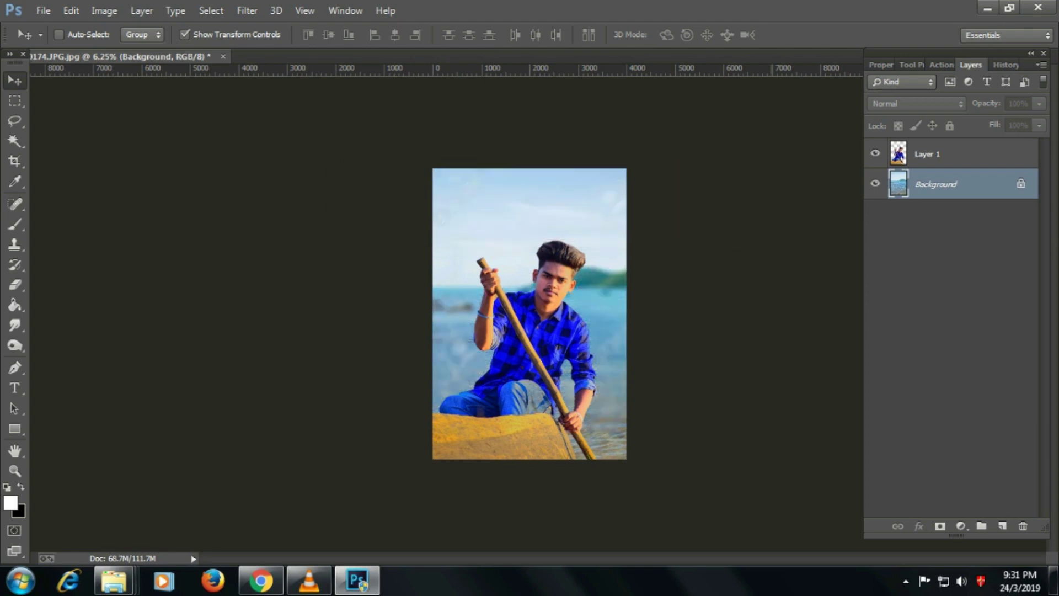
# Select the man's Layer 1 and open Camera Raw on it with Exposure 0.5.
pyautogui.hotkey('ctrl', '+')
pyautogui.hotkey('ctrl', '-')
pyautogui.hotkey('ctrl', '+')
pyautogui.hotkey('ctrl', '-')
pyautogui.hotkey('ctrl', '+')
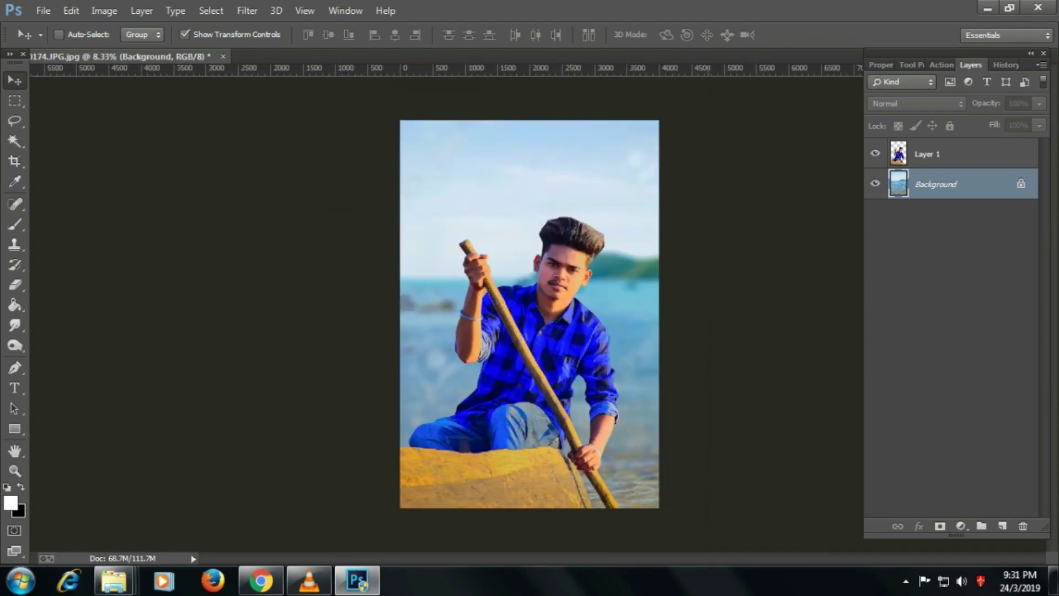
pyautogui.click(926, 154)
pyautogui.click(247, 11)
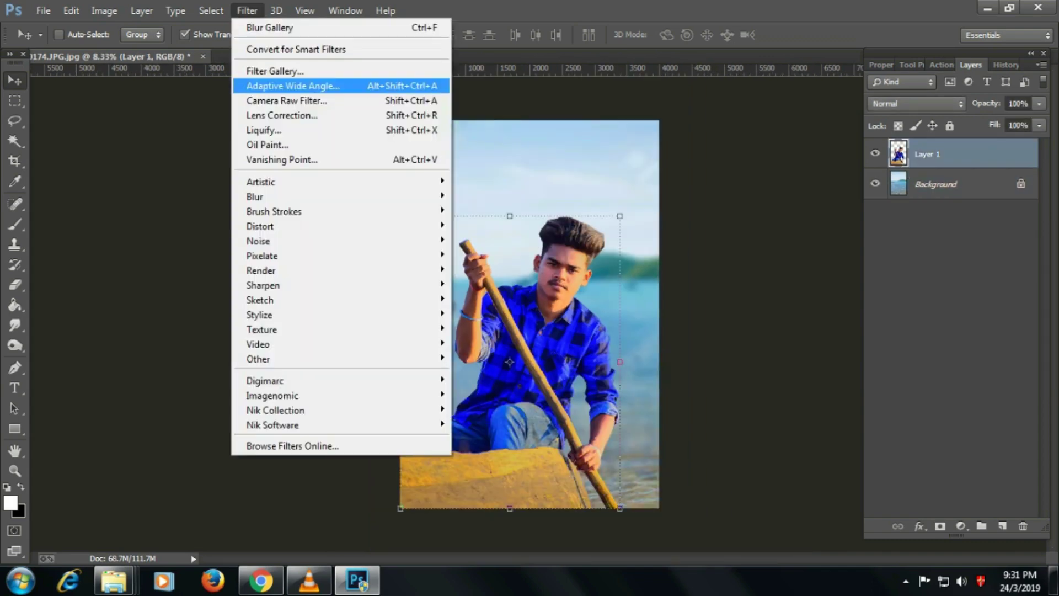
pyautogui.press('Down')
pyautogui.press('Return')
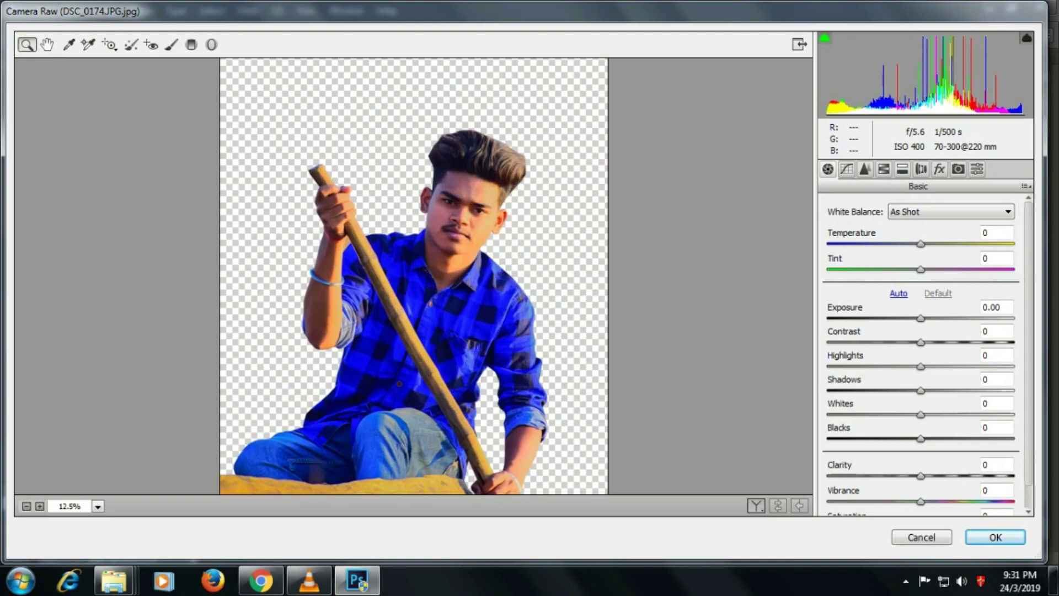
pyautogui.write('0.5')
pyautogui.press('Return')
pyautogui.write('-25')
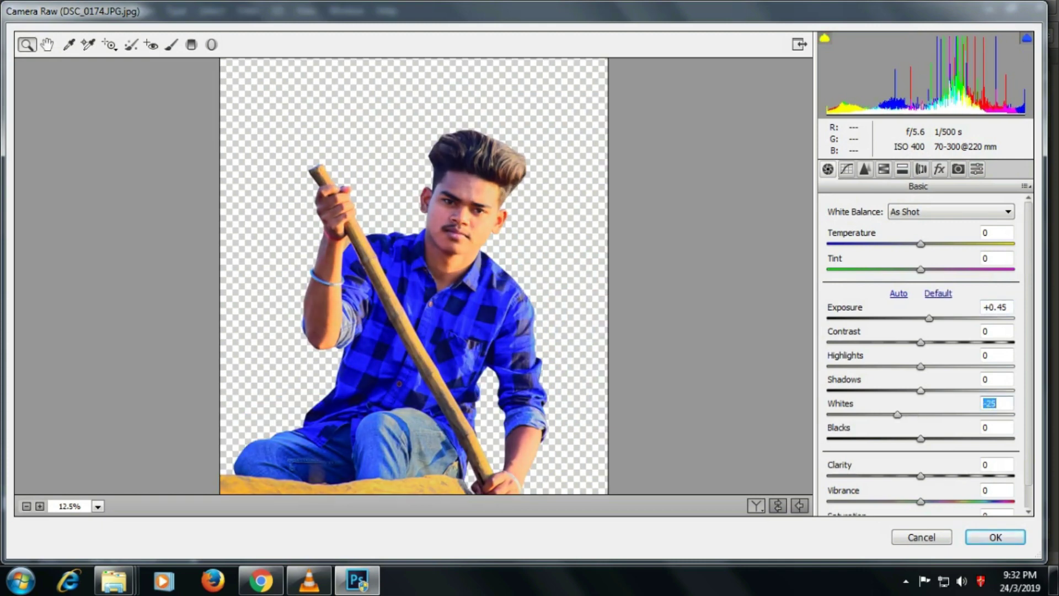
# Lower Yellows saturation to -79 and raise Exposure to +0.75.
pyautogui.hotkey('ctrl', 'alt', '5')
pyautogui.hotkey('ctrl', 'alt', '4')
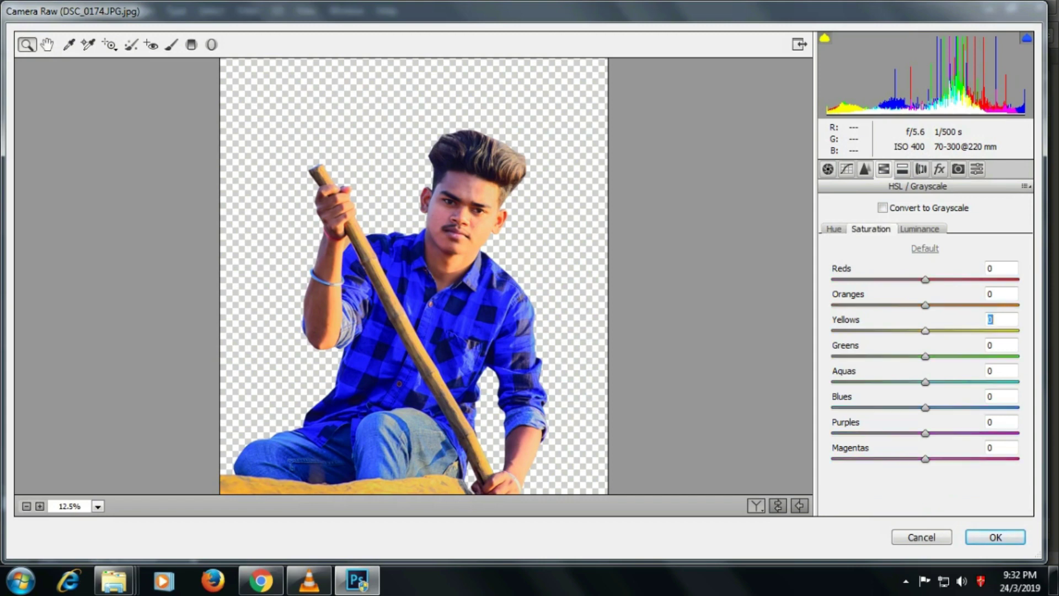
pyautogui.write('-79')
pyautogui.press('Return')
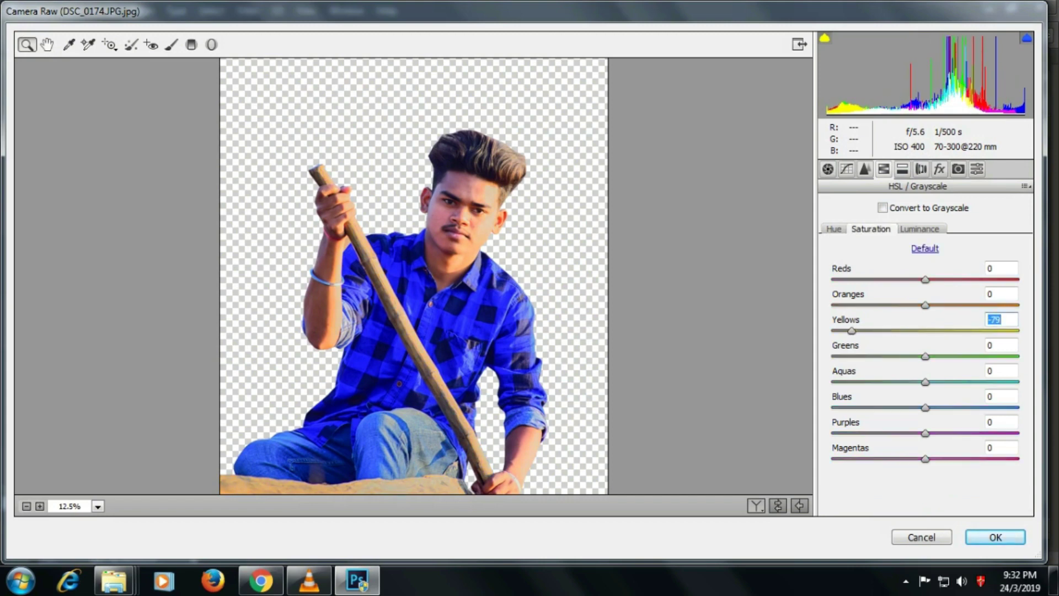
pyautogui.hotkey('ctrl', 'alt', '1')
pyautogui.press('Up')
pyautogui.press('Up')
pyautogui.press('Up')
pyautogui.press('Up')
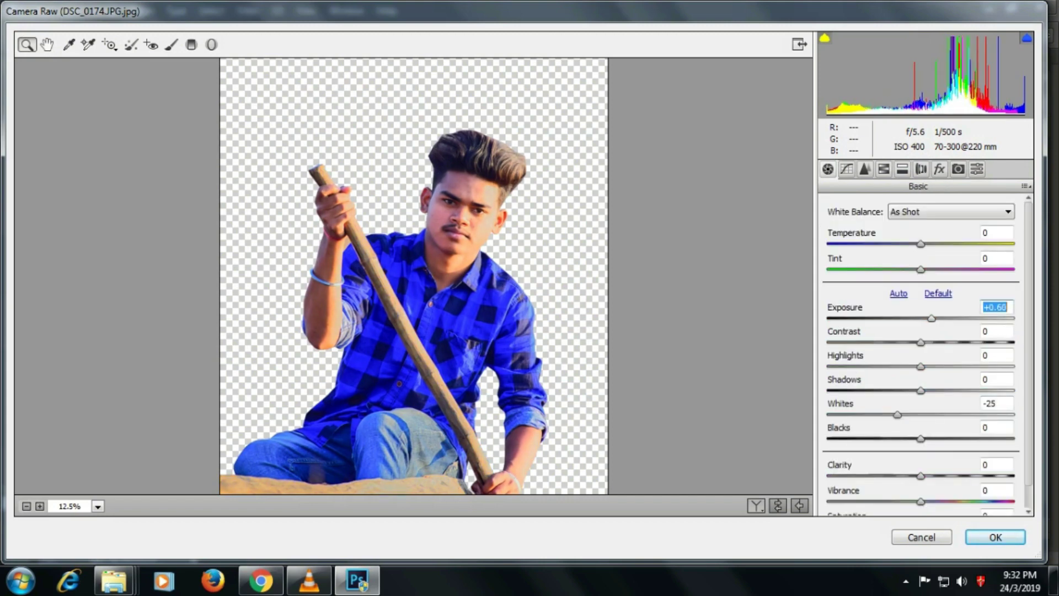
pyautogui.press('Up')
pyautogui.press('Up')
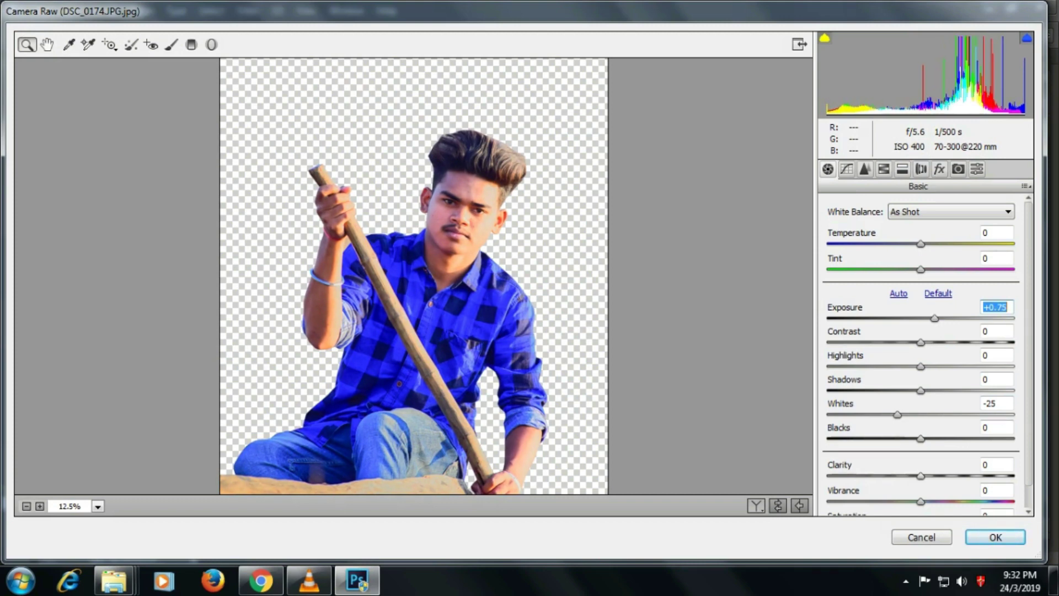
# Set Clarity to +13 and apply the Camera Raw grade to the man's layer.
pyautogui.press('Tab')
pyautogui.press('Tab')
pyautogui.press('Tab')
pyautogui.write('58')
pyautogui.press('Return')
pyautogui.write('13')
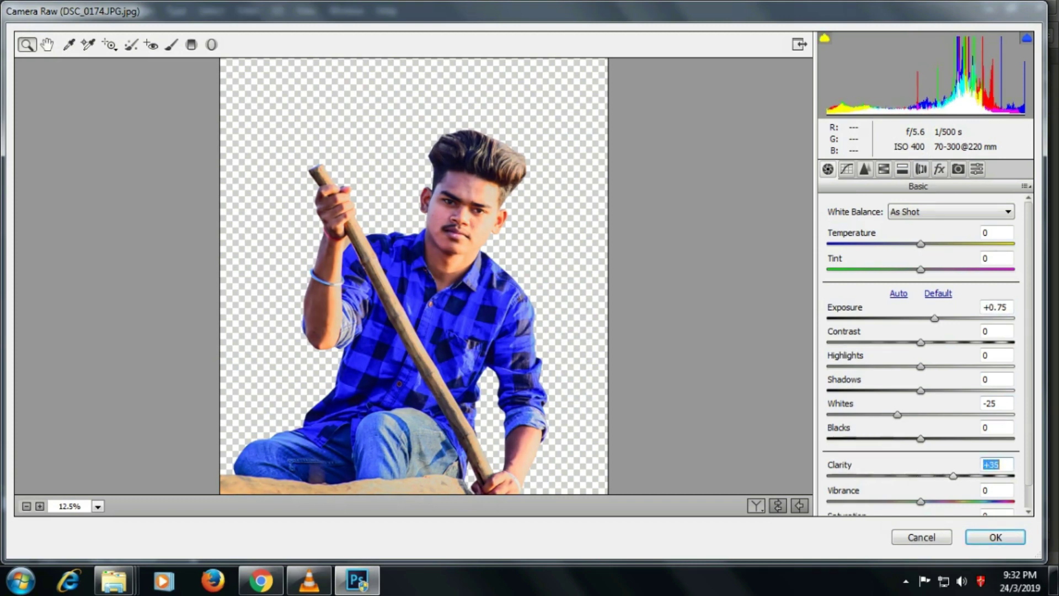
pyautogui.press('Return')
pyautogui.press('Tab')
pyautogui.press('Down')
pyautogui.press('Return')
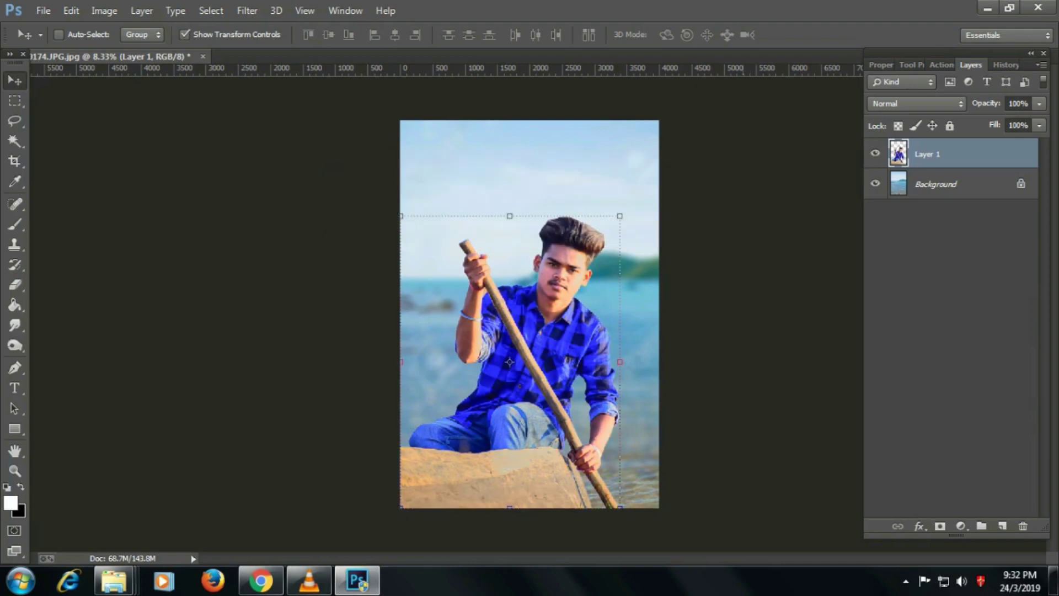
# Choose the Smudge tool and adjust its brush size between 150 and 175.
pyautogui.scroll(3, 576, 263)
pyautogui.scroll(1, 576, 263)
pyautogui.scroll(2, 576, 263)
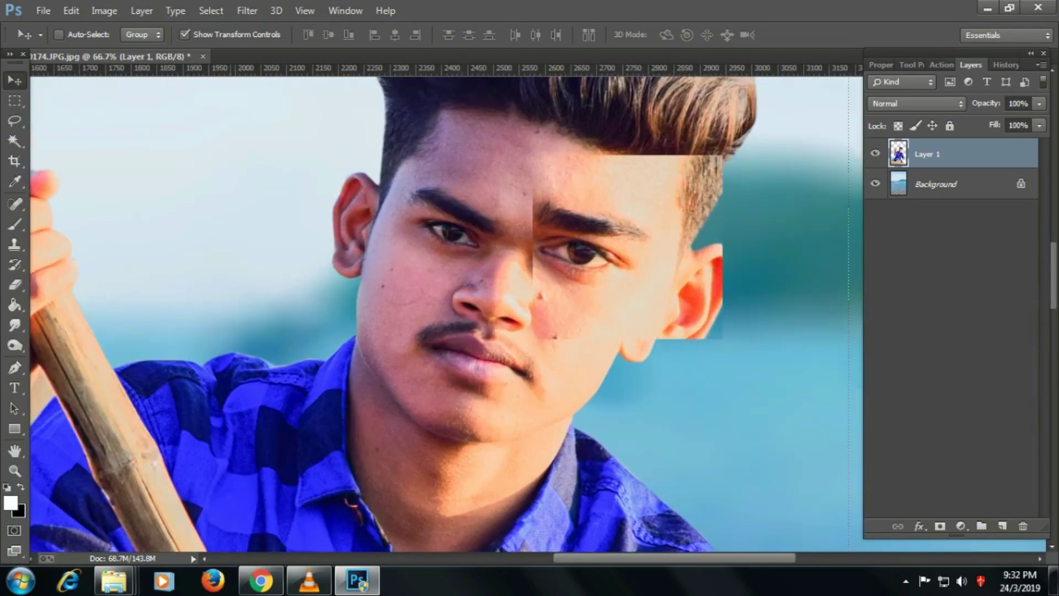
pyautogui.scroll(-1, 577, 263)
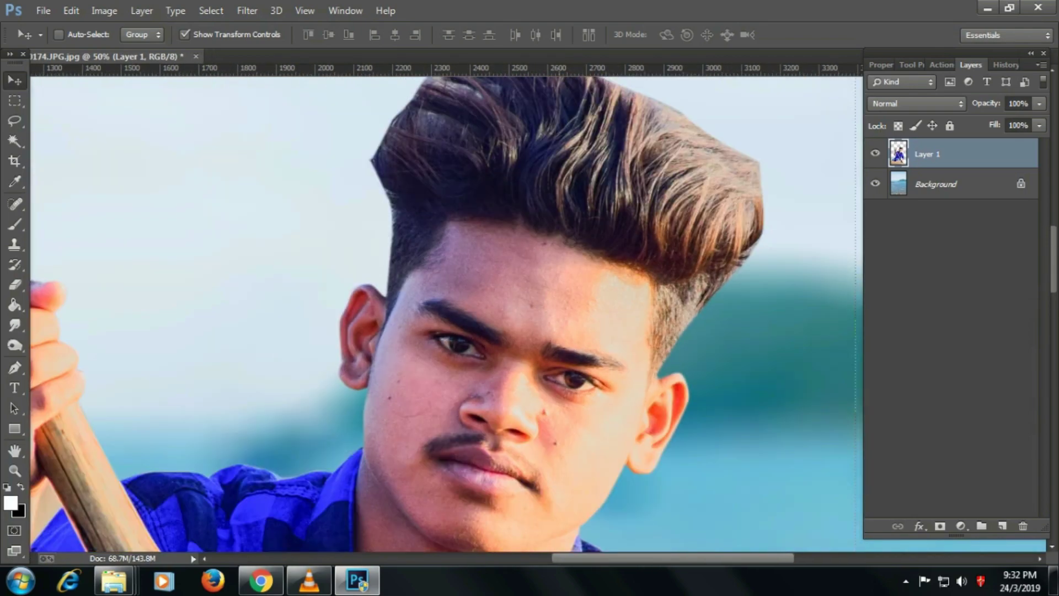
pyautogui.click(14, 325)
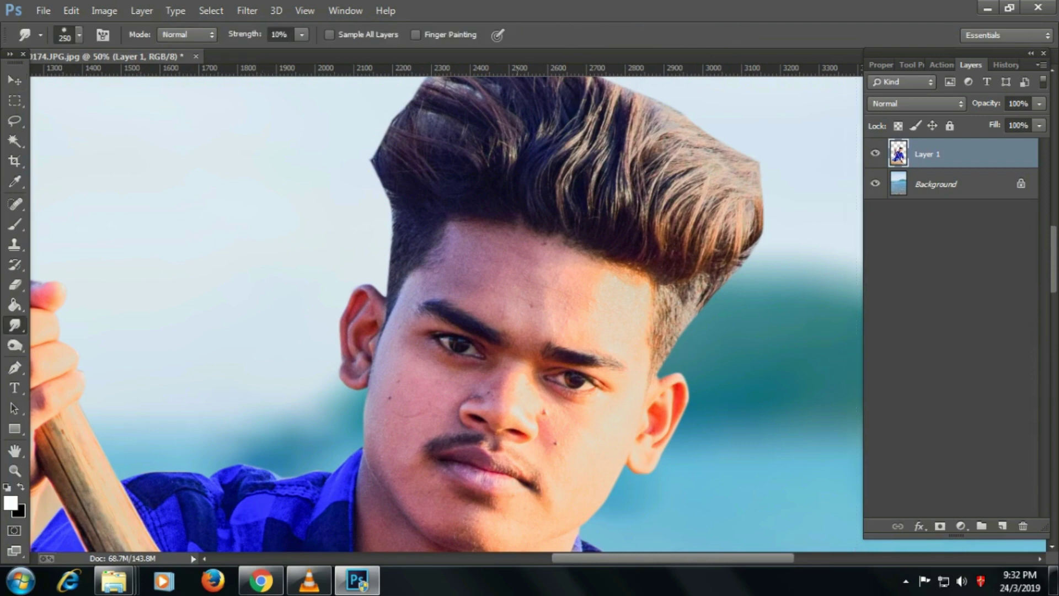
pyautogui.scroll(1, 576, 299)
pyautogui.press('[')
pyautogui.press('[')
pyautogui.press('[')
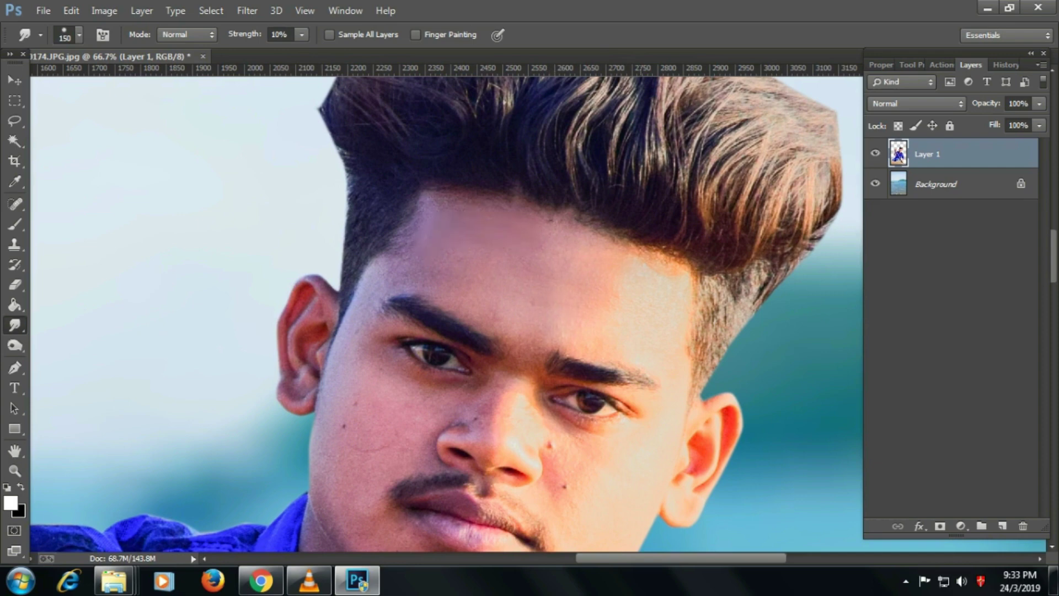
pyautogui.scroll(-3, 446, 308)
pyautogui.press(']')
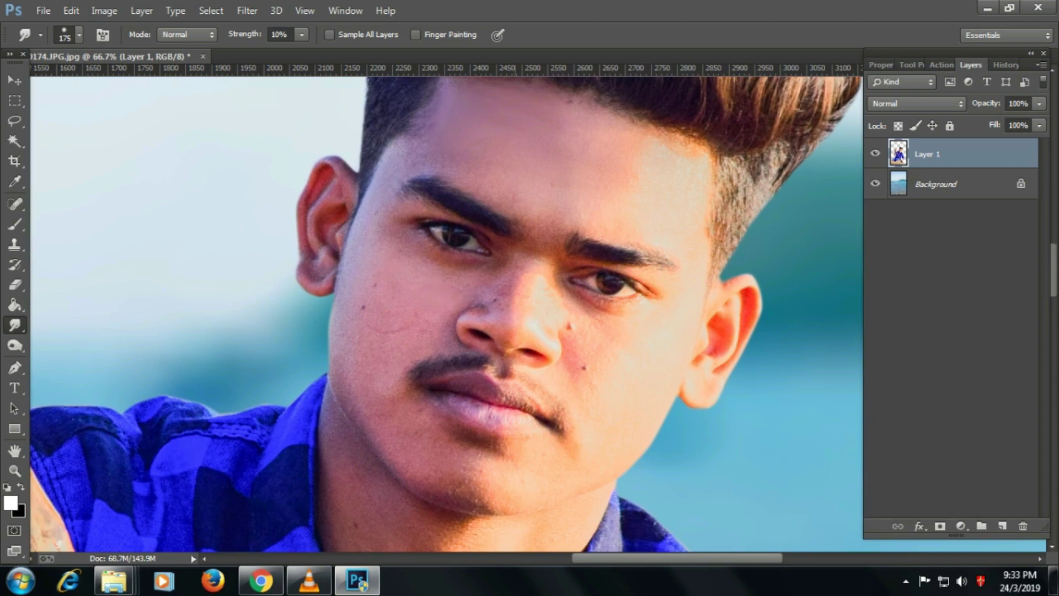
pyautogui.rightClick(261, 581)
pyautogui.press('Escape')
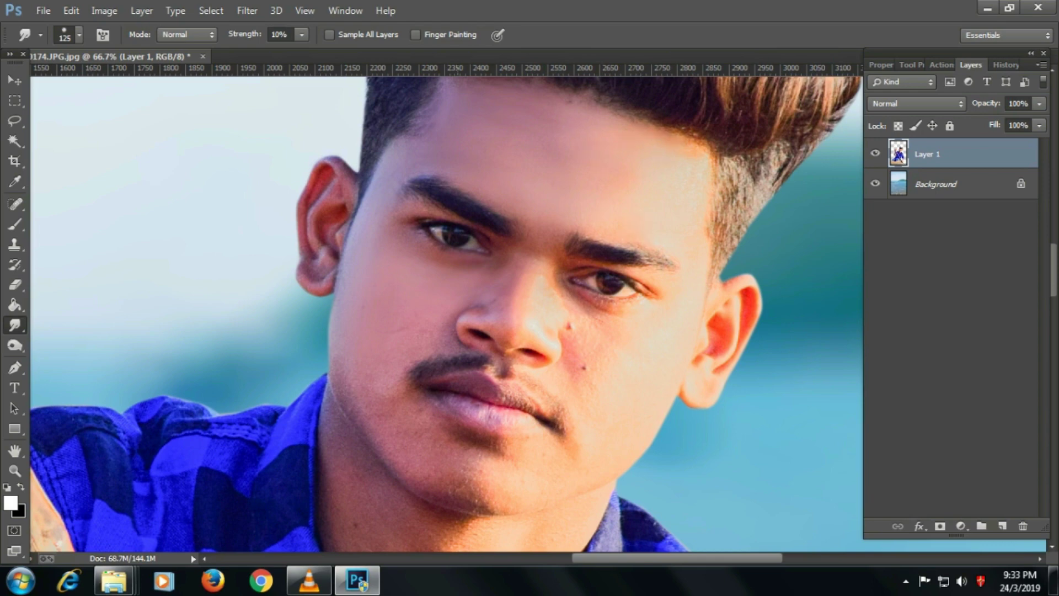
pyautogui.scroll(-2, 445, 309)
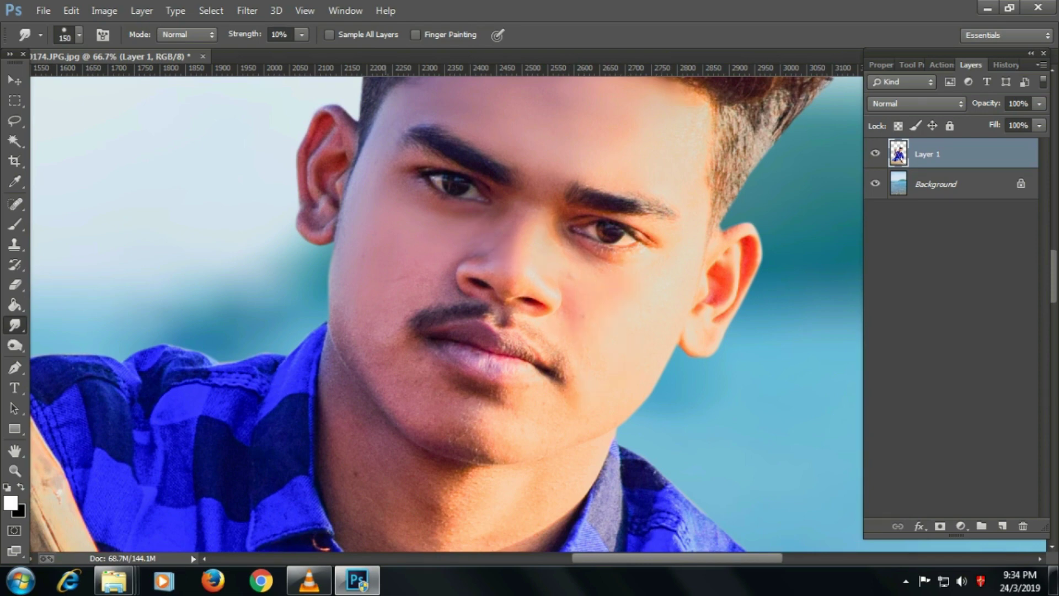
# Smudge the skin below the lower lip, on the chin and along the neck shadow.
pyautogui.moveTo(499, 453)
pyautogui.mouseDown()
pyautogui.moveTo(491, 439)
pyautogui.moveTo(441, 433)
pyautogui.mouseUp()
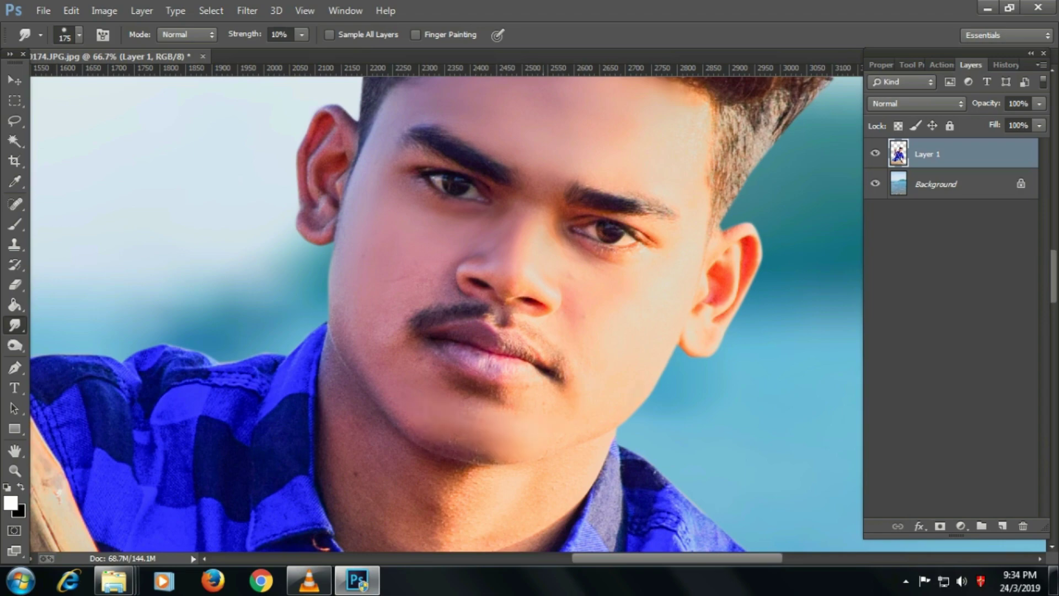
pyautogui.moveTo(474, 390); pyautogui.dragTo(508, 400)
pyautogui.press(']')
pyautogui.scroll(-3, 446, 314)
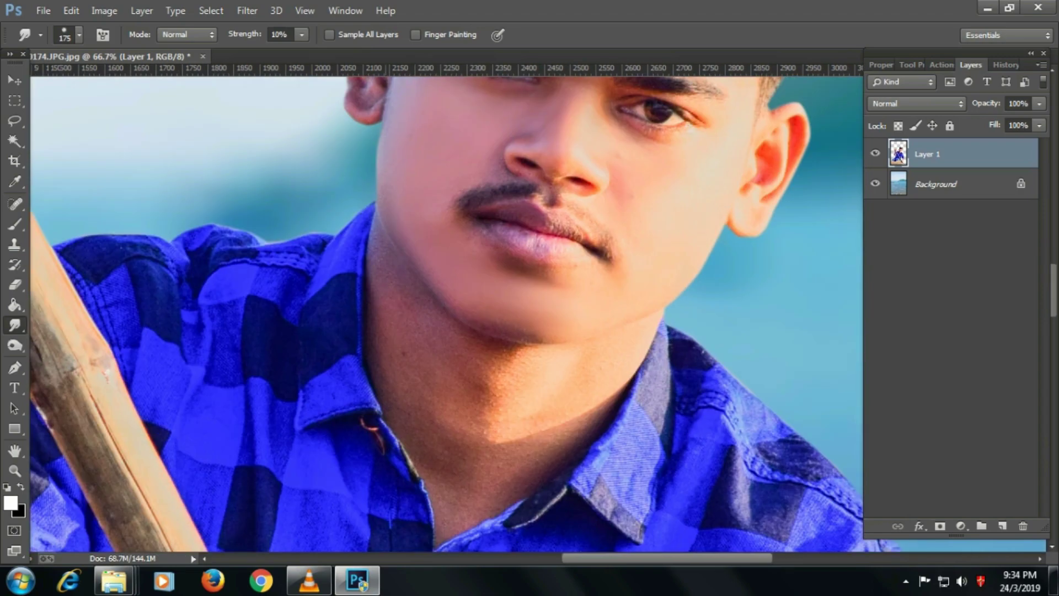
pyautogui.moveTo(480, 378); pyautogui.dragTo(530, 386)
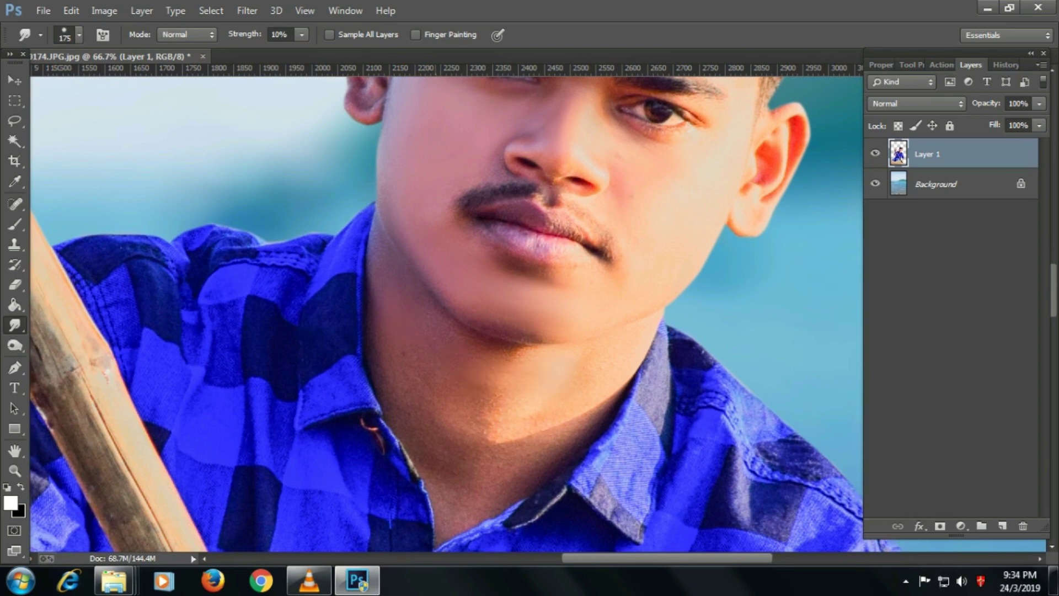
pyautogui.scroll(-2, 447, 314)
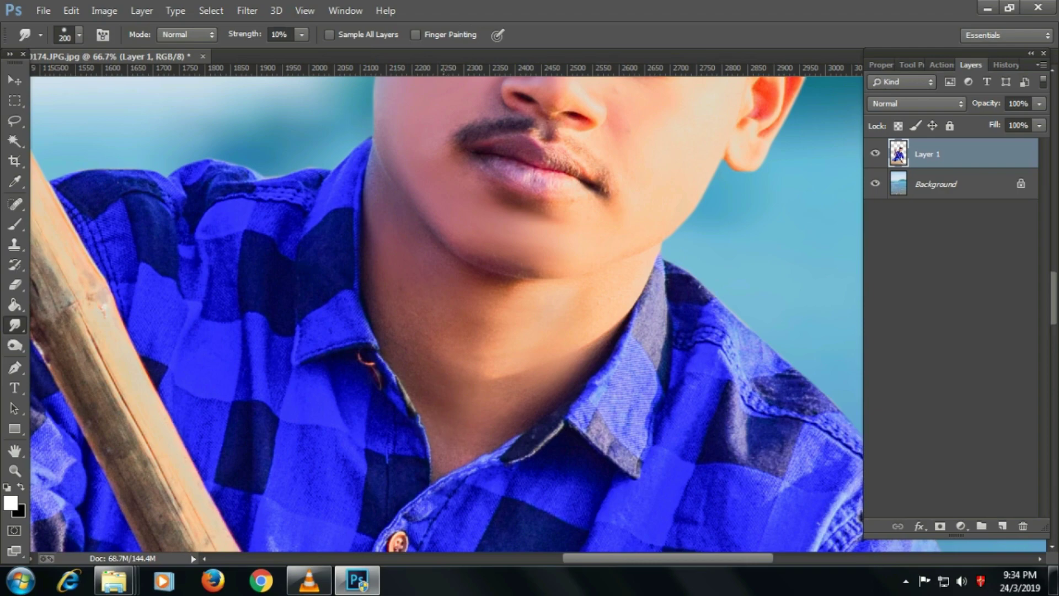
pyautogui.scroll(-2, 386, 441)
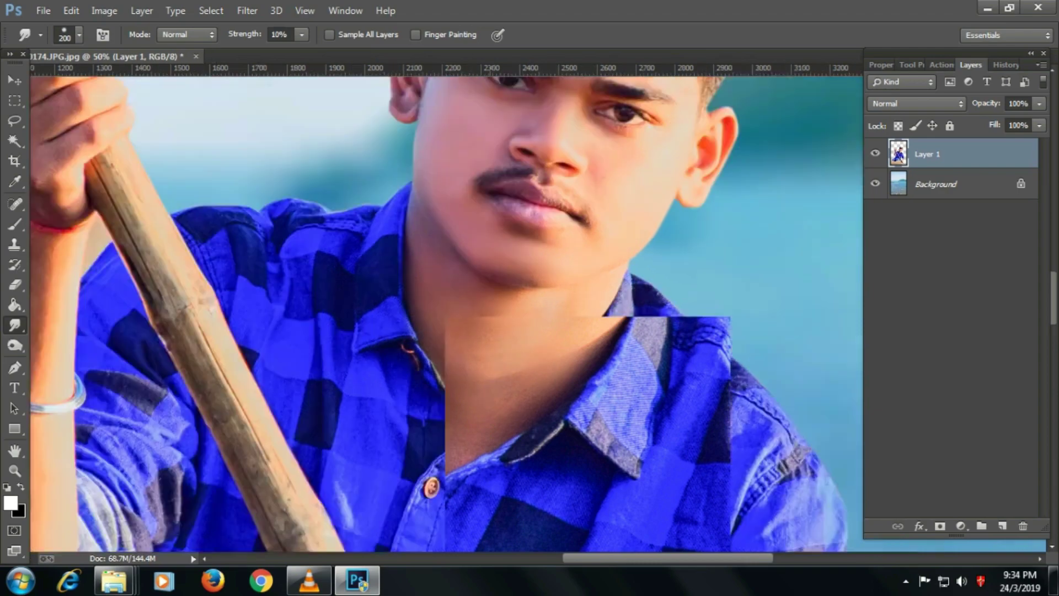
pyautogui.scroll(-2, 386, 441)
pyautogui.scroll(1, 386, 441)
pyautogui.scroll(1, 386, 441)
pyautogui.scroll(2, 469, 309)
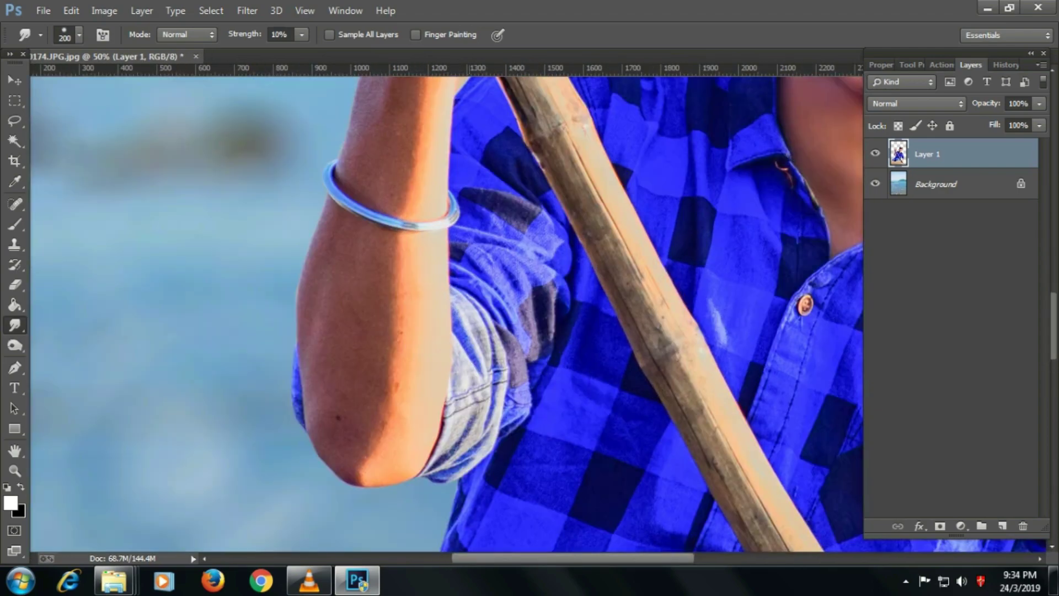
pyautogui.scroll(1, 469, 309)
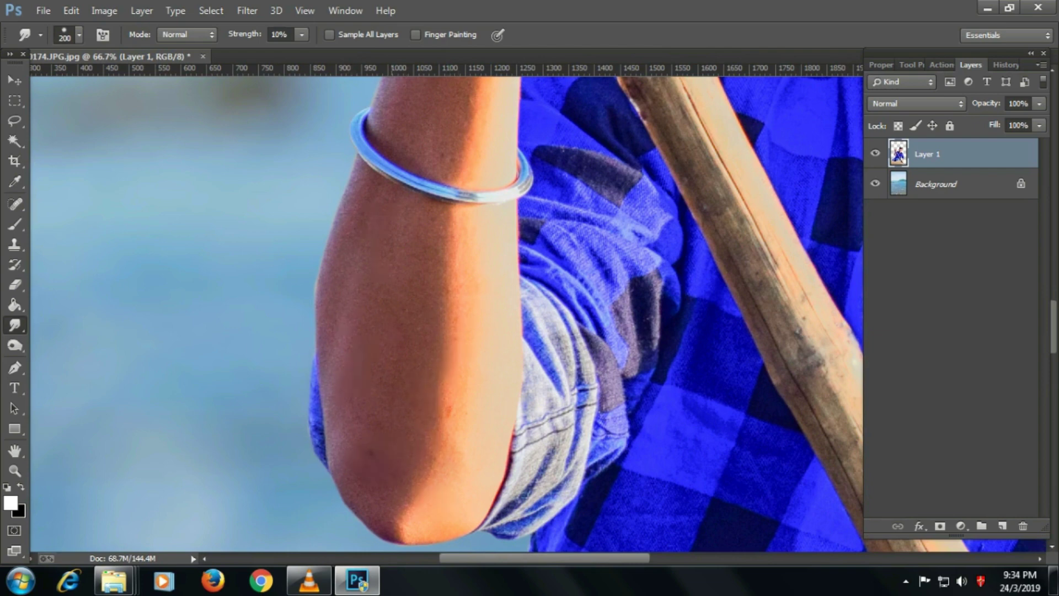
pyautogui.scroll(4, 447, 315)
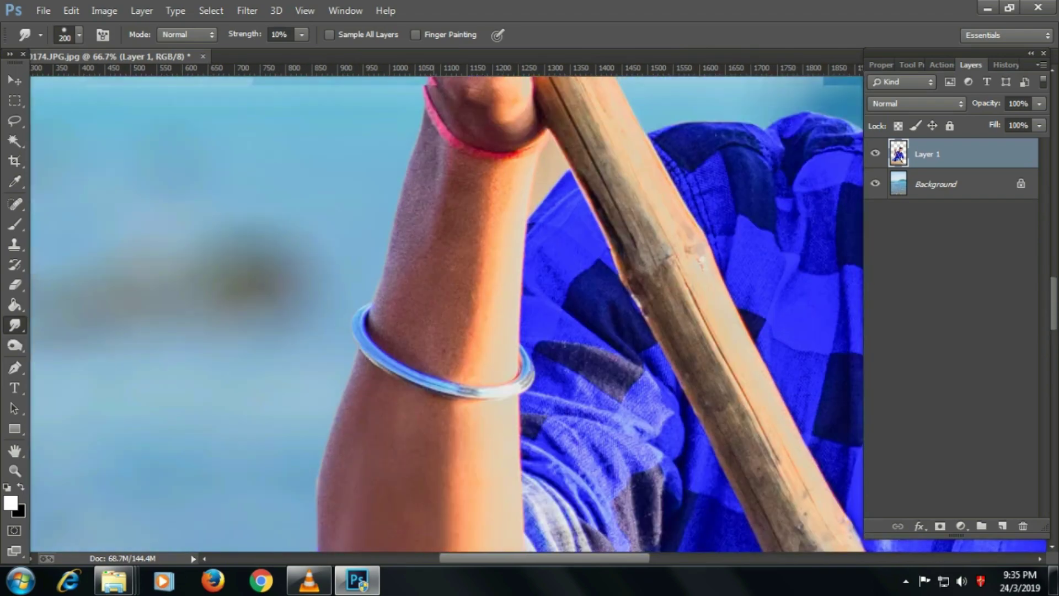
pyautogui.scroll(2, 447, 315)
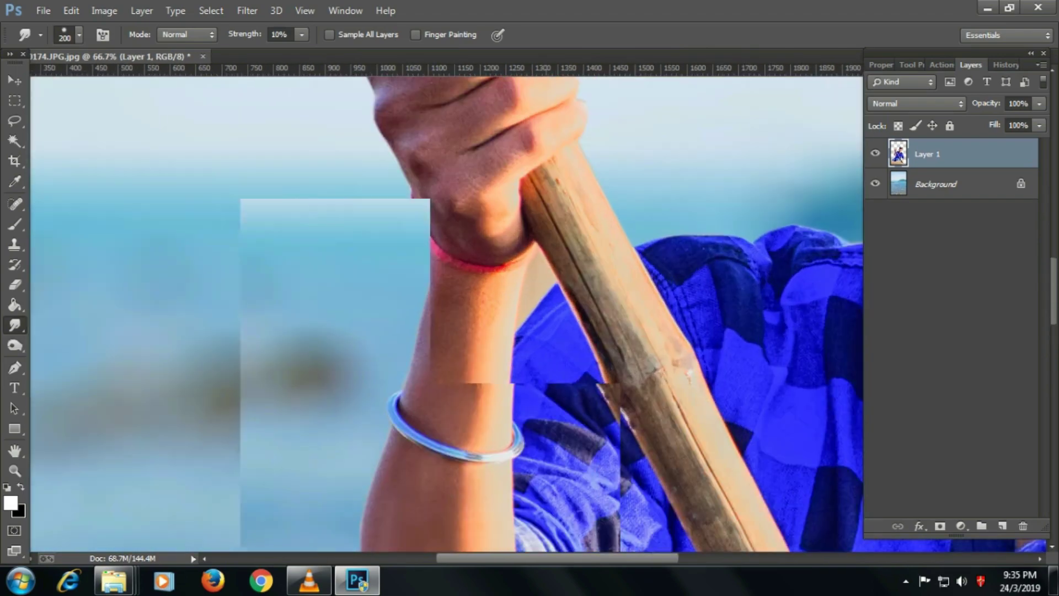
# Start a Pen tool path along the edge of the paddle stick.
pyautogui.press('p')
pyautogui.click(536, 238)
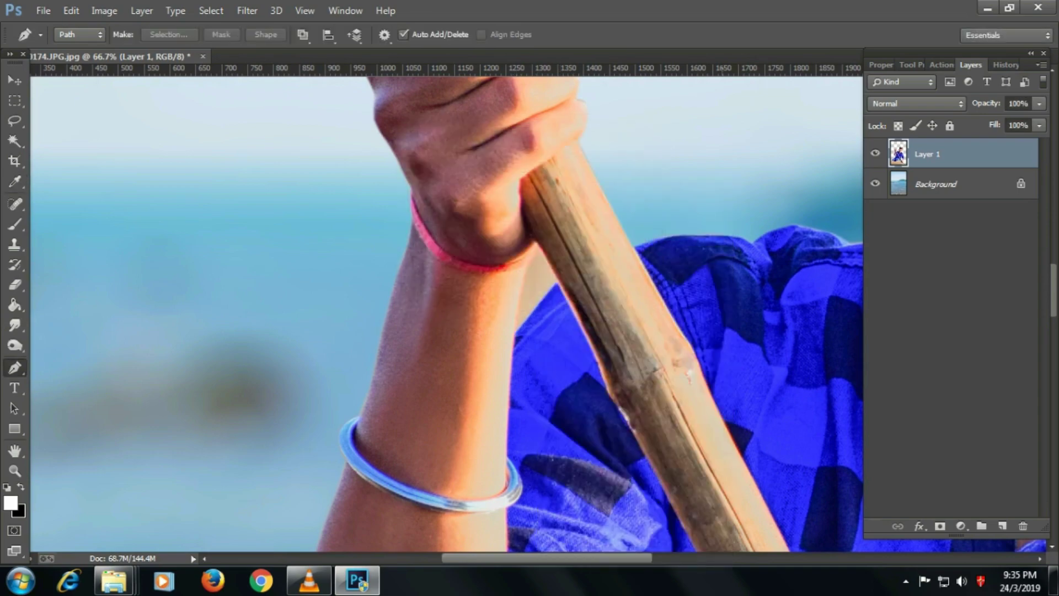
pyautogui.scroll(-2, 530, 309)
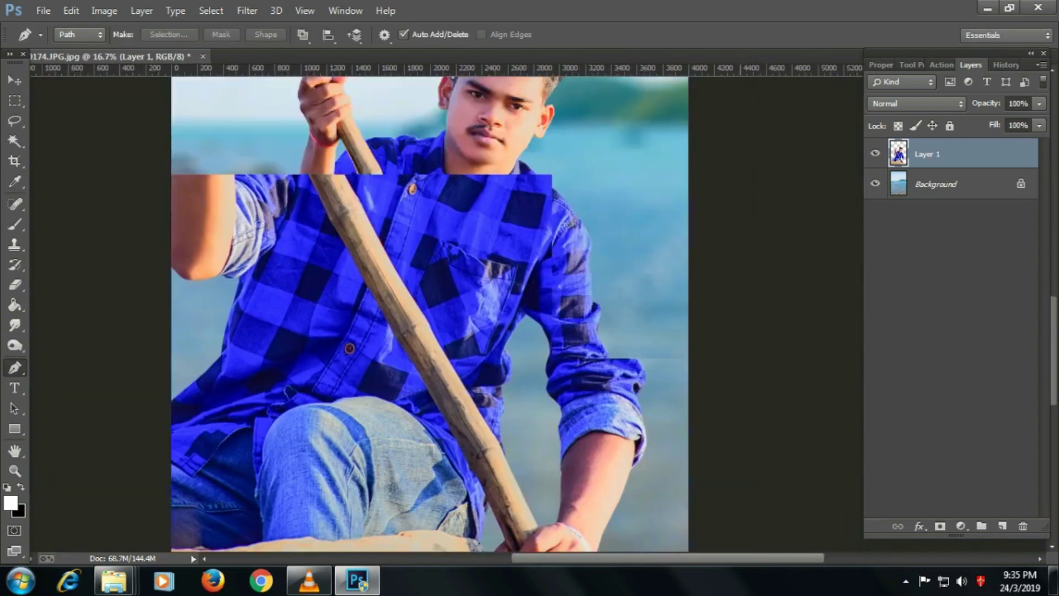
pyautogui.scroll(1, 530, 309)
pyautogui.scroll(1, 607, 111)
pyautogui.scroll(2, 607, 111)
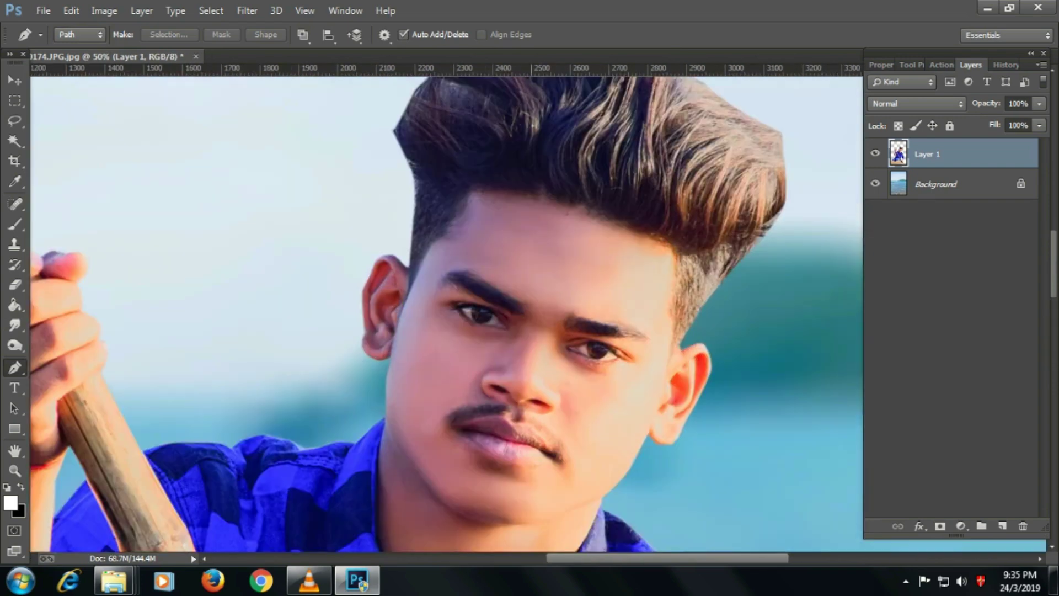
pyautogui.scroll(1, 606, 111)
pyautogui.scroll(1, 518, 317)
# Switch back to the Smudge tool, pick a 39 px brush preset, and enlarge it.
pyautogui.press('r')
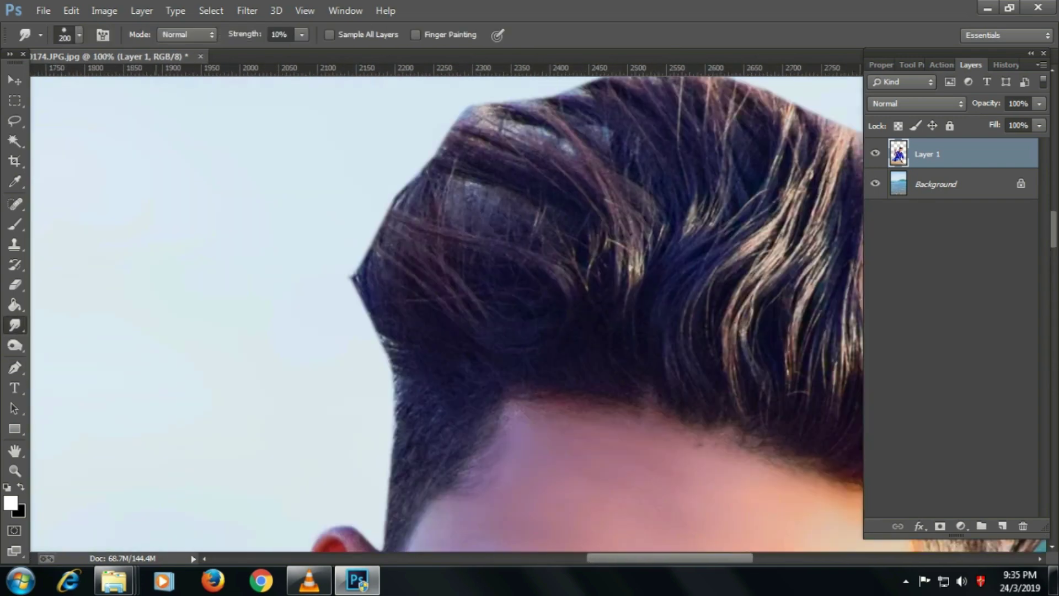
pyautogui.click(79, 35)
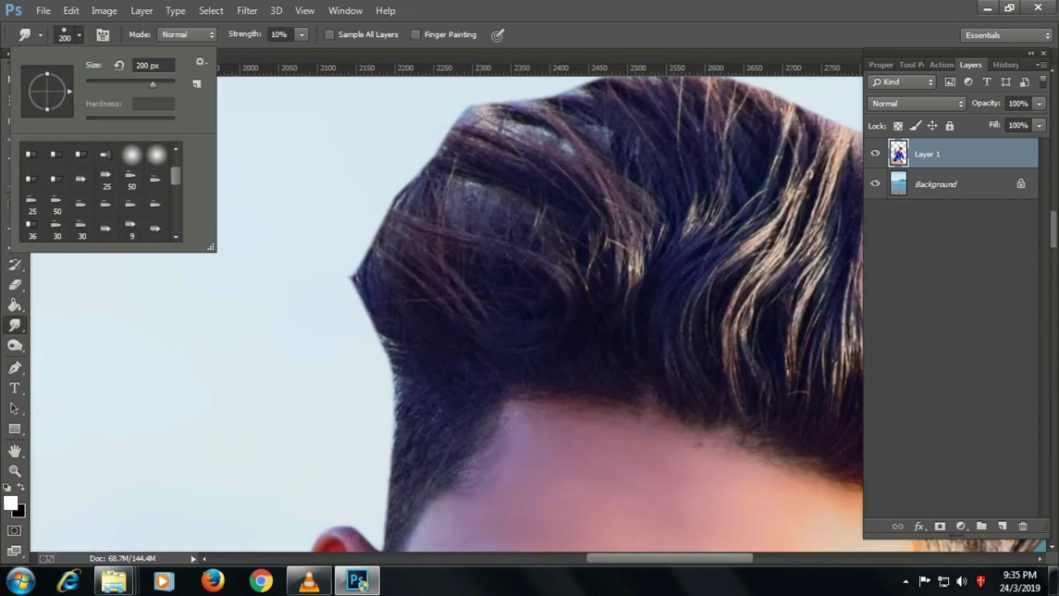
pyautogui.scroll(-1, 97, 190)
pyautogui.scroll(1, 96, 190)
pyautogui.scroll(-1, 97, 191)
pyautogui.scroll(-1, 96, 190)
pyautogui.doubleClick(58, 189)
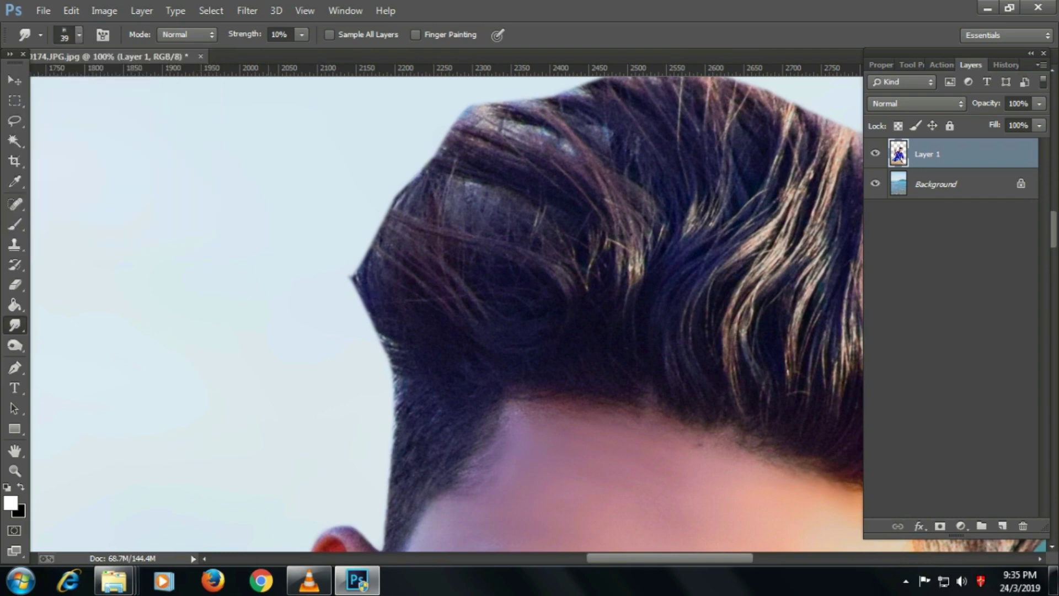
pyautogui.press(']')
pyautogui.press(']')
pyautogui.press(']')
# Smudge hair strands outward at the left edge and upward along the top-left and top edges.
pyautogui.moveTo(411, 386); pyautogui.dragTo(362, 311)
pyautogui.scroll(2, 386, 331)
pyautogui.moveTo(380, 388); pyautogui.dragTo(340, 259)
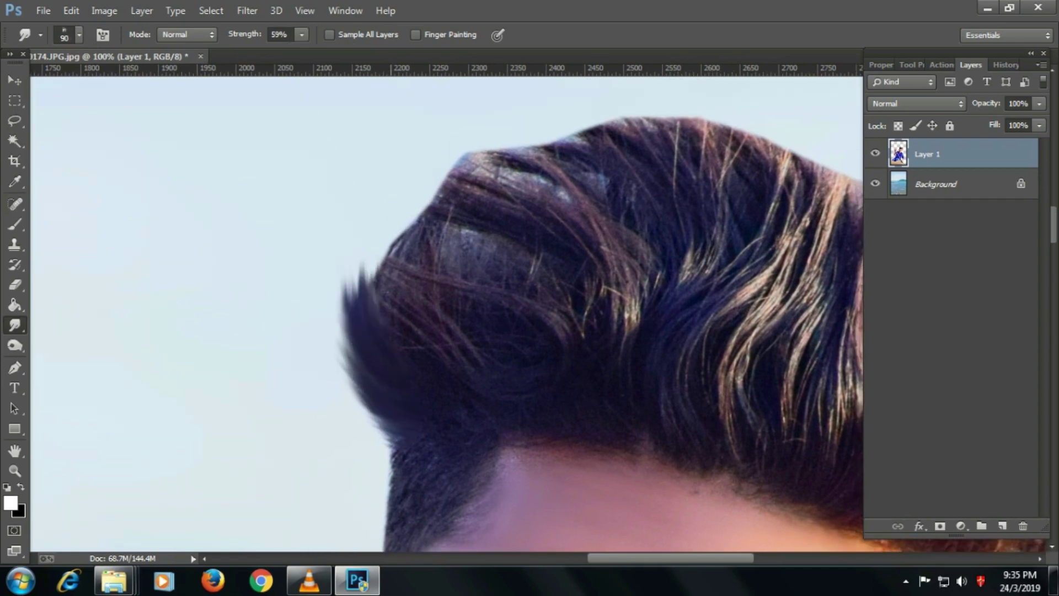
pyautogui.moveTo(416, 326); pyautogui.dragTo(358, 215)
pyautogui.moveTo(386, 275); pyautogui.dragTo(289, 303)
pyautogui.moveTo(331, 298); pyautogui.dragTo(287, 221)
pyautogui.moveTo(359, 260); pyautogui.dragTo(319, 182)
pyautogui.moveTo(386, 243); pyautogui.dragTo(347, 155)
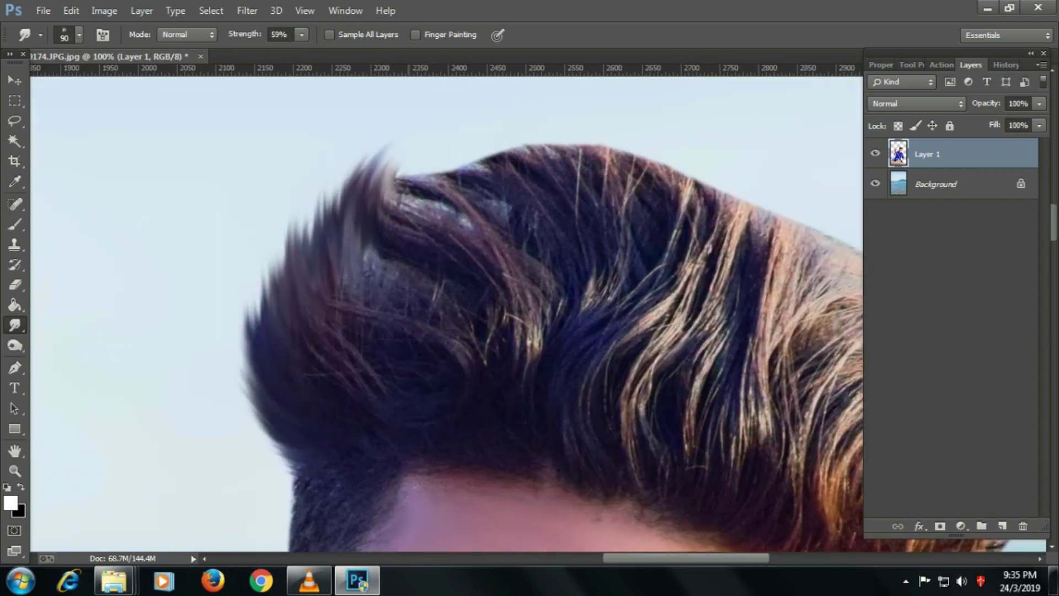
pyautogui.moveTo(419, 248)
pyautogui.mouseDown()
pyautogui.moveTo(397, 143)
pyautogui.moveTo(457, 140)
pyautogui.mouseUp()
pyautogui.moveTo(485, 231); pyautogui.dragTo(497, 125)
pyautogui.moveTo(529, 220); pyautogui.dragTo(546, 119)
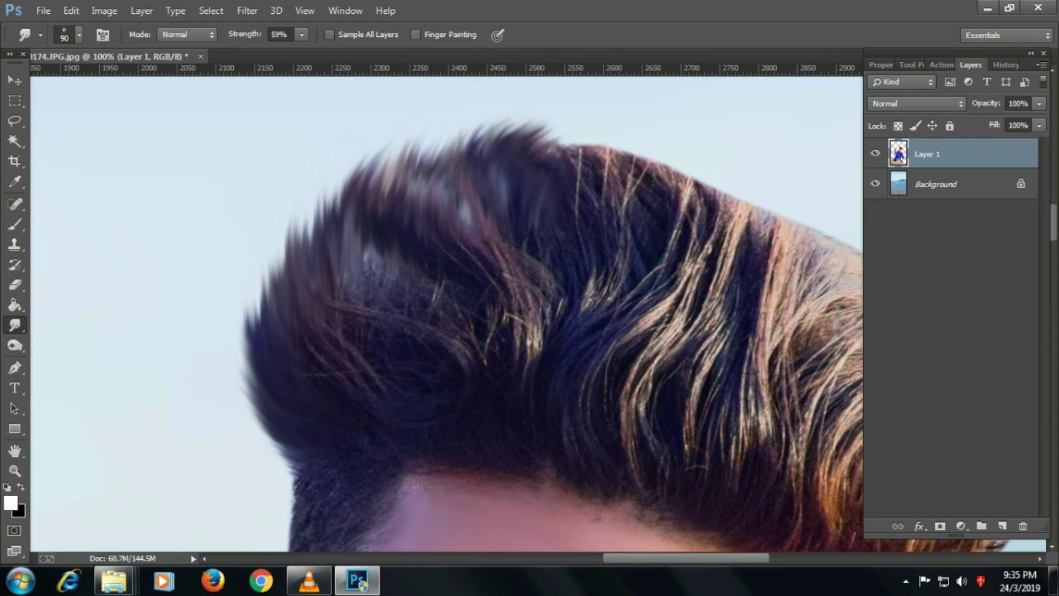
pyautogui.moveTo(552, 177); pyautogui.dragTo(585, 119)
# With a slightly larger brush, smear the dark hair mass upward into the quiff and outward at the top.
pyautogui.press(']')
pyautogui.moveTo(381, 386); pyautogui.dragTo(353, 281)
pyautogui.moveTo(347, 386); pyautogui.dragTo(314, 309)
pyautogui.moveTo(441, 342); pyautogui.dragTo(403, 242)
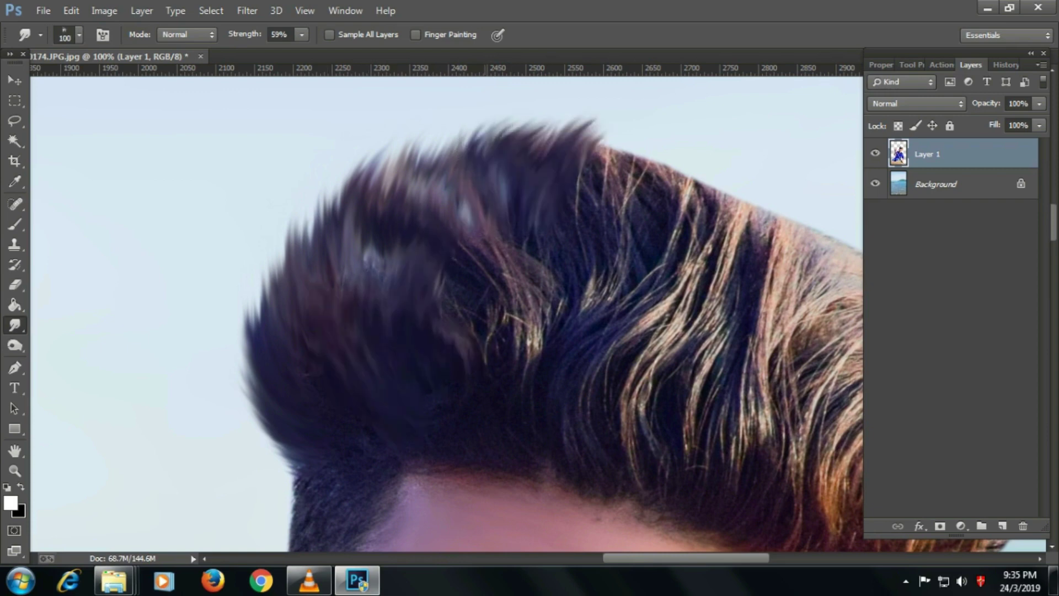
pyautogui.moveTo(486, 359); pyautogui.dragTo(469, 220)
pyautogui.moveTo(551, 276); pyautogui.dragTo(382, 292)
pyautogui.moveTo(441, 237); pyautogui.dragTo(419, 143)
pyautogui.moveTo(480, 243); pyautogui.dragTo(447, 130)
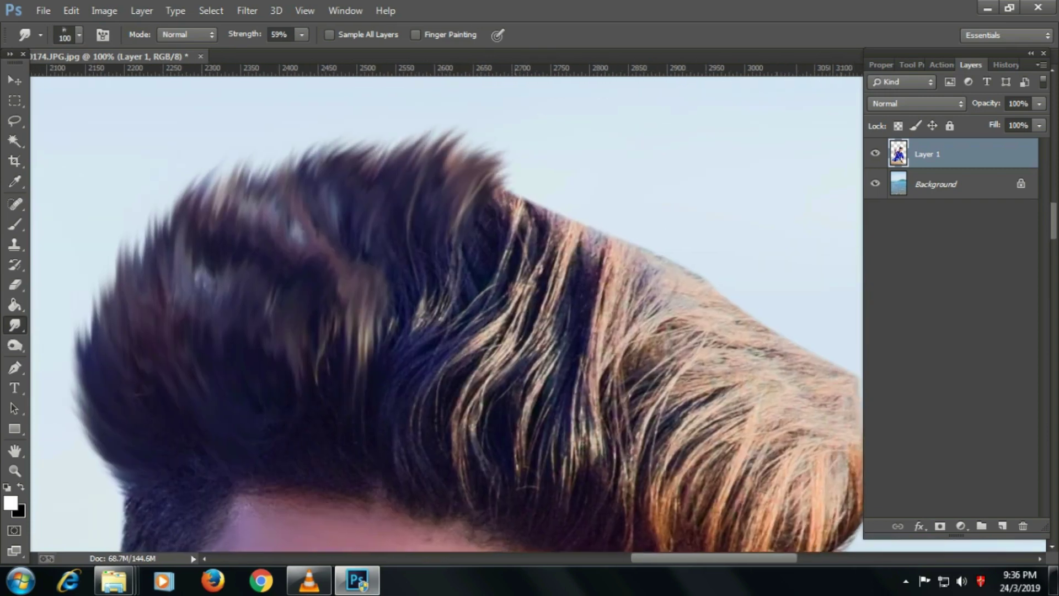
pyautogui.moveTo(530, 271); pyautogui.dragTo(508, 160)
pyautogui.moveTo(557, 281); pyautogui.dragTo(524, 166)
pyautogui.moveTo(607, 337); pyautogui.dragTo(568, 204)
pyautogui.moveTo(673, 314); pyautogui.dragTo(629, 217)
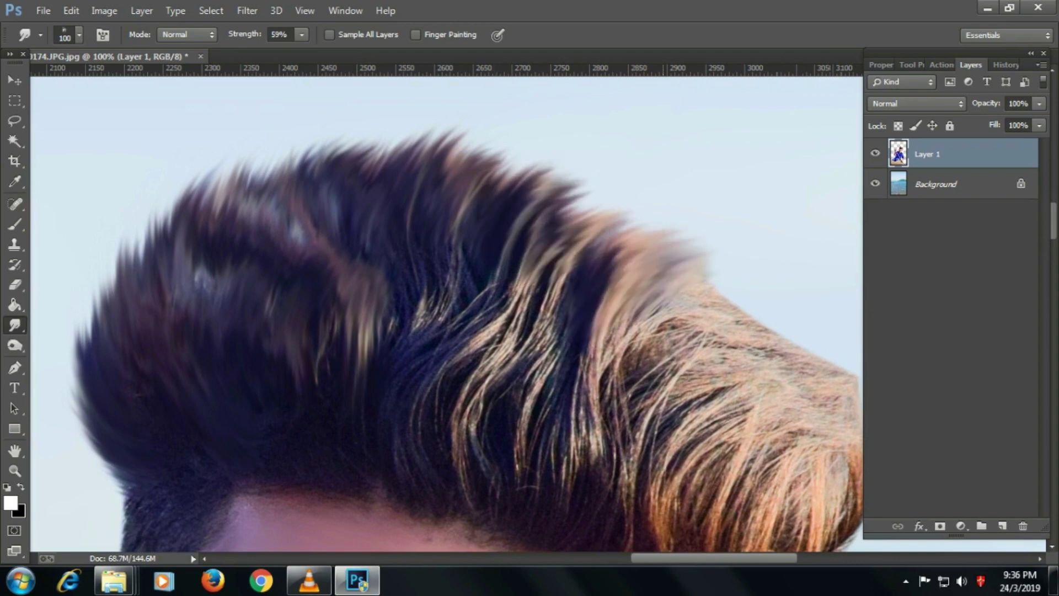
pyautogui.moveTo(723, 353); pyautogui.dragTo(689, 262)
# Push dark hair strands further upward toward the right and flare the right edge outward.
pyautogui.moveTo(585, 326); pyautogui.dragTo(552, 193)
pyautogui.moveTo(496, 359); pyautogui.dragTo(500, 298)
pyautogui.moveTo(496, 336); pyautogui.dragTo(458, 204)
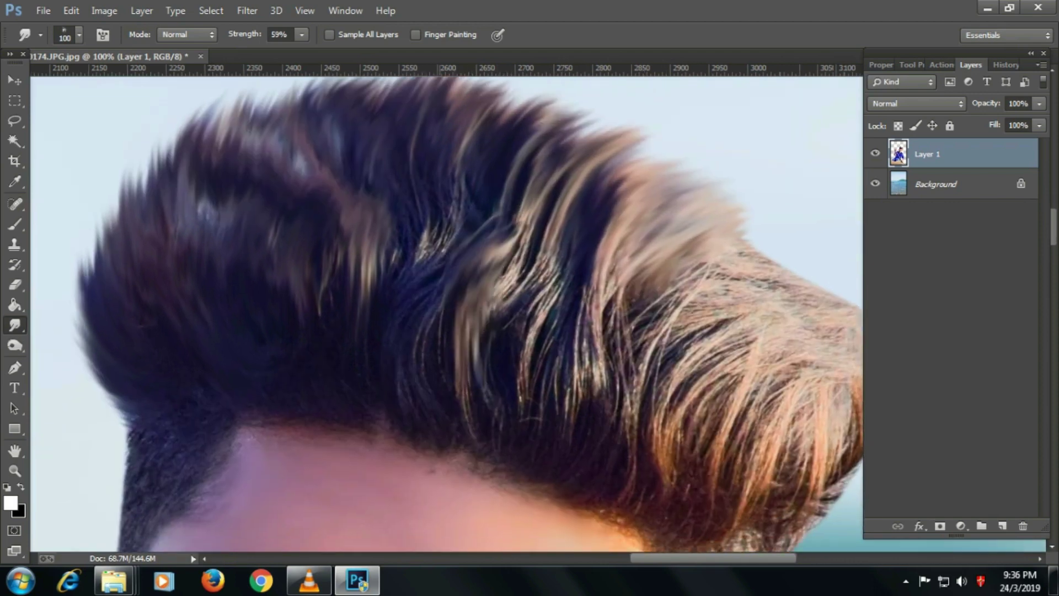
pyautogui.moveTo(436, 364); pyautogui.dragTo(413, 290)
pyautogui.moveTo(480, 282); pyautogui.dragTo(441, 187)
pyautogui.moveTo(552, 331); pyautogui.dragTo(480, 298)
pyautogui.moveTo(518, 386); pyautogui.dragTo(480, 237)
pyautogui.moveTo(486, 331); pyautogui.dragTo(441, 182)
pyautogui.moveTo(435, 309); pyautogui.dragTo(397, 204)
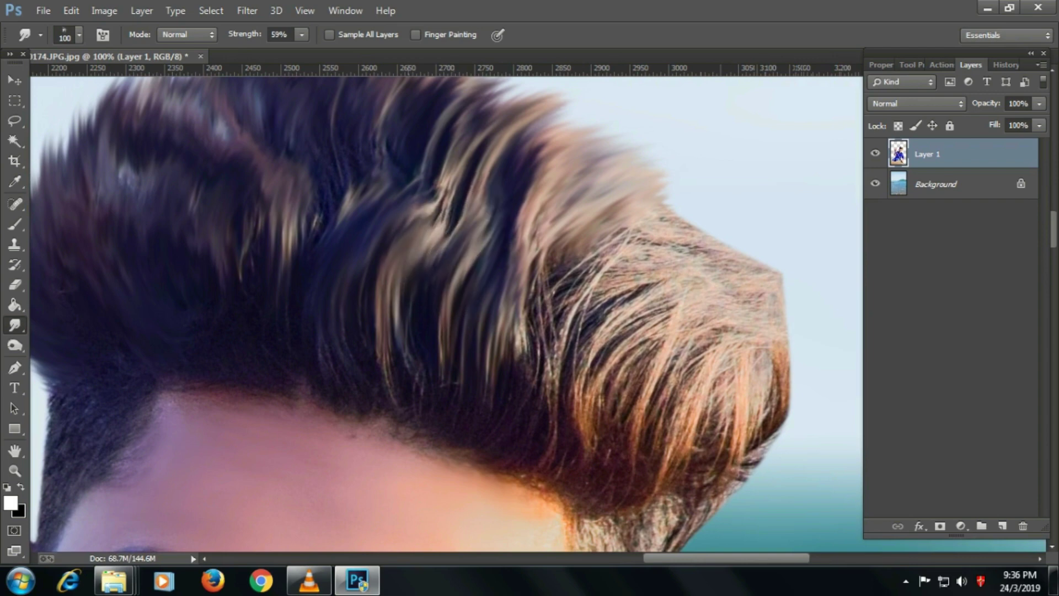
pyautogui.moveTo(497, 331); pyautogui.dragTo(408, 315)
pyautogui.moveTo(529, 276); pyautogui.dragTo(579, 165)
pyautogui.moveTo(573, 270); pyautogui.dragTo(640, 221)
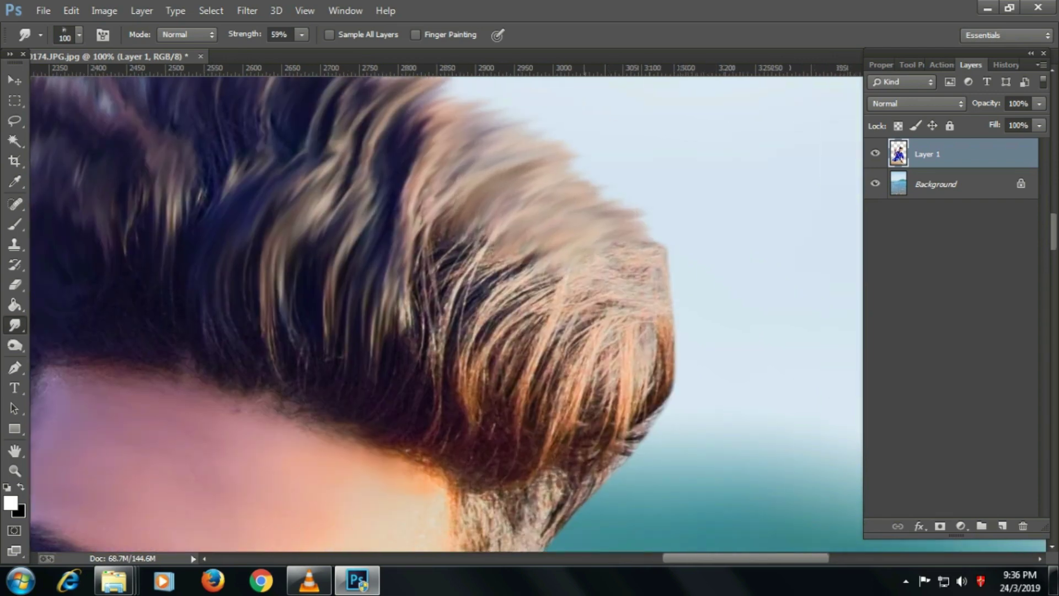
pyautogui.moveTo(635, 281); pyautogui.dragTo(678, 220)
# Push the right-side hair strands upward, finishing with a slightly smaller brush, then zoom out.
pyautogui.moveTo(435, 359); pyautogui.dragTo(425, 298)
pyautogui.moveTo(491, 331); pyautogui.dragTo(447, 204)
pyautogui.moveTo(453, 292); pyautogui.dragTo(386, 177)
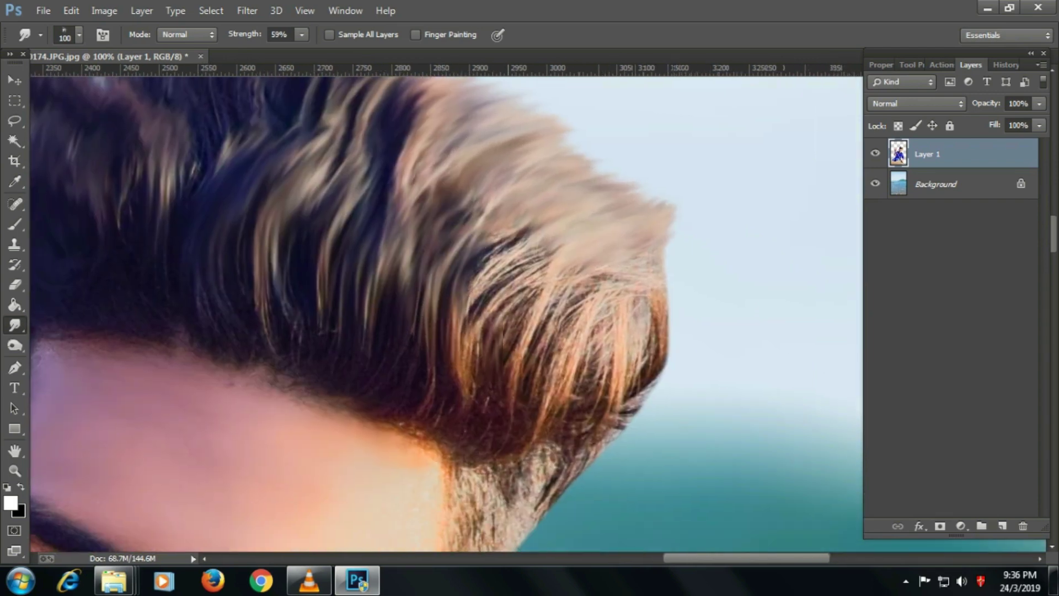
pyautogui.moveTo(524, 375); pyautogui.dragTo(485, 232)
pyautogui.moveTo(602, 408); pyautogui.dragTo(546, 293)
pyautogui.moveTo(618, 331); pyautogui.dragTo(574, 253)
pyautogui.moveTo(650, 414); pyautogui.dragTo(607, 275)
pyautogui.moveTo(524, 348); pyautogui.dragTo(474, 248)
pyautogui.press('[')
pyautogui.moveTo(656, 430); pyautogui.dragTo(552, 326)
pyautogui.scroll(-2, 441, 308)
pyautogui.scroll(-1, 447, 308)
pyautogui.moveTo(634, 381)
pyautogui.mouseDown()
pyautogui.moveTo(551, 320)
pyautogui.moveTo(453, 110)
pyautogui.mouseUp()
pyautogui.scroll(-2, 447, 309)
pyautogui.scroll(-2, 447, 309)
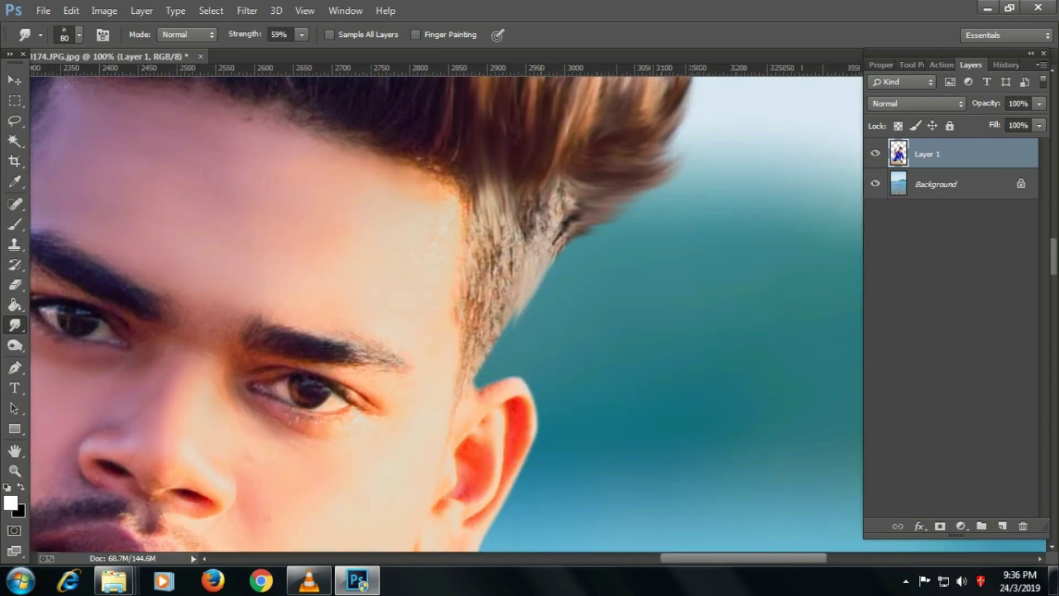
# Open boat_PNG19, drag the boat into the man's photo as a new layer, and close the boat file.
pyautogui.hotkey('ctrl', '0')
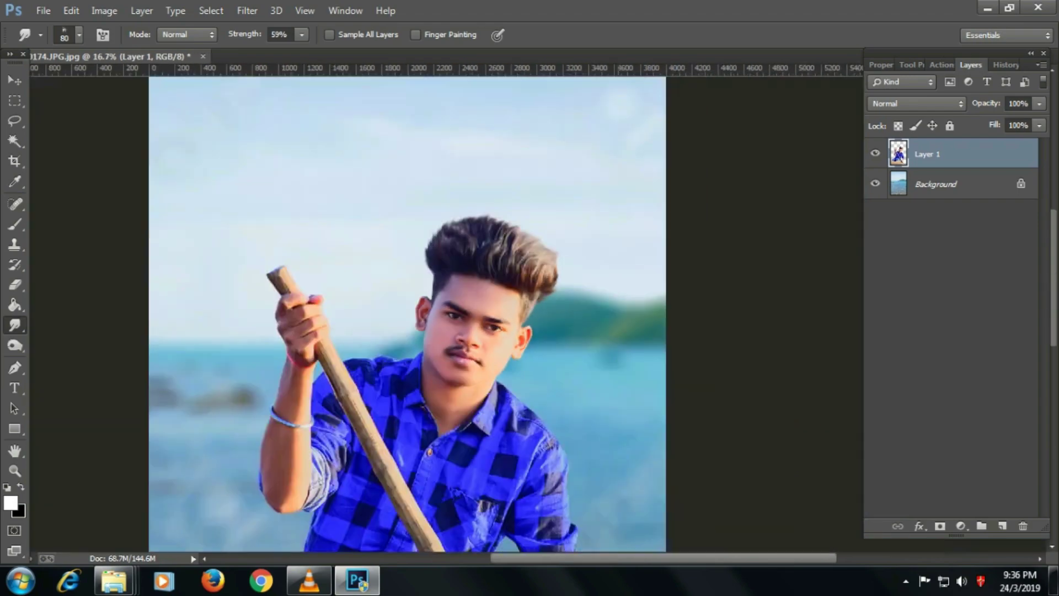
pyautogui.hotkey('ctrl', '-')
pyautogui.hotkey('ctrl', '-')
pyautogui.hotkey('ctrl', '+')
pyautogui.hotkey('ctrl', '+')
pyautogui.hotkey('ctrl', '-')
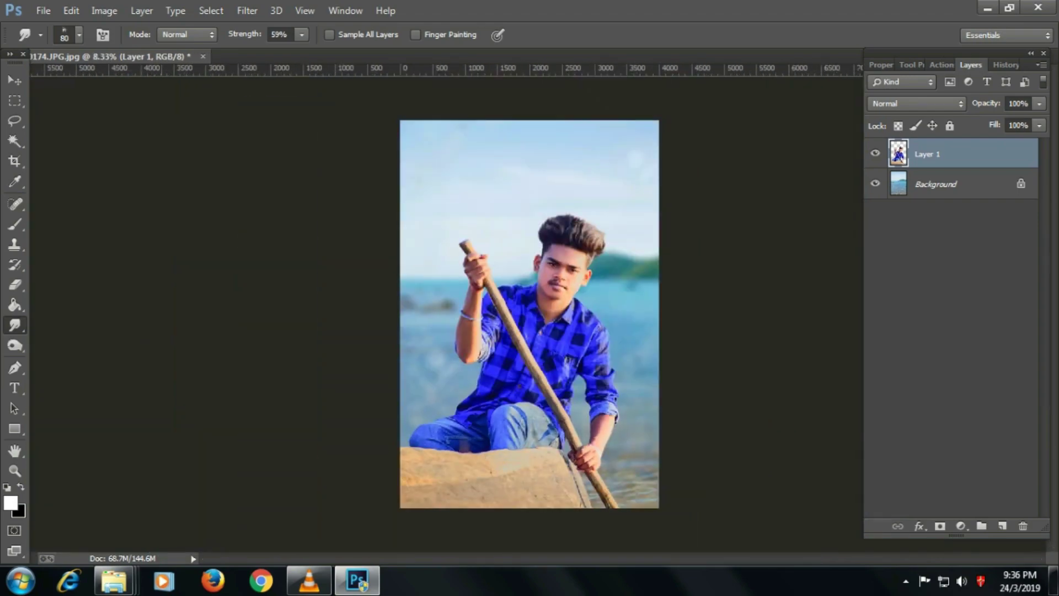
pyautogui.click(43, 10)
pyautogui.click(44, 40)
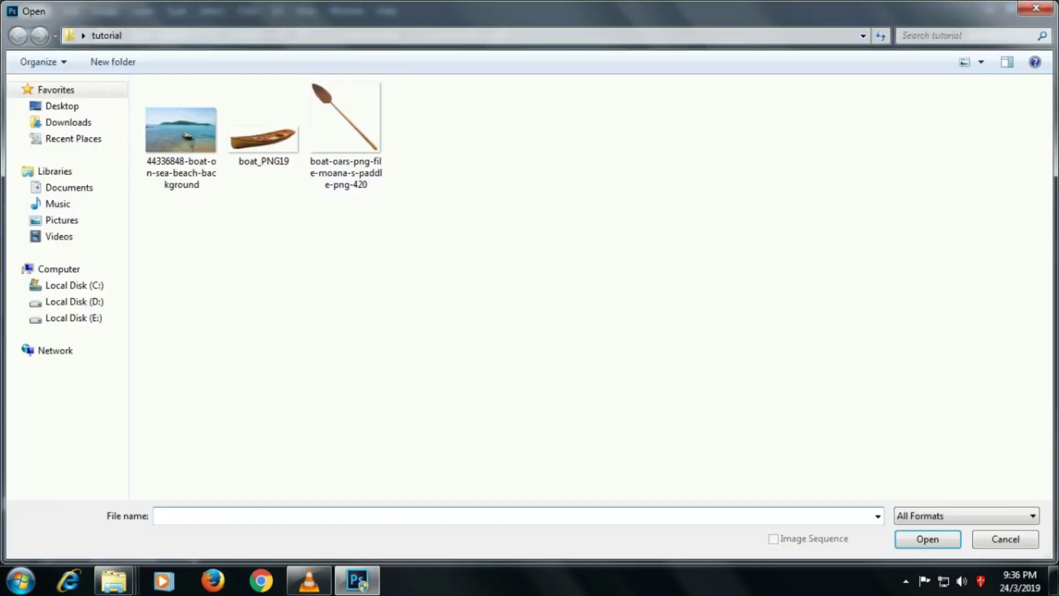
pyautogui.doubleClick(263, 124)
pyautogui.press('v')
pyautogui.moveTo(331, 221); pyautogui.dragTo(454, 433)
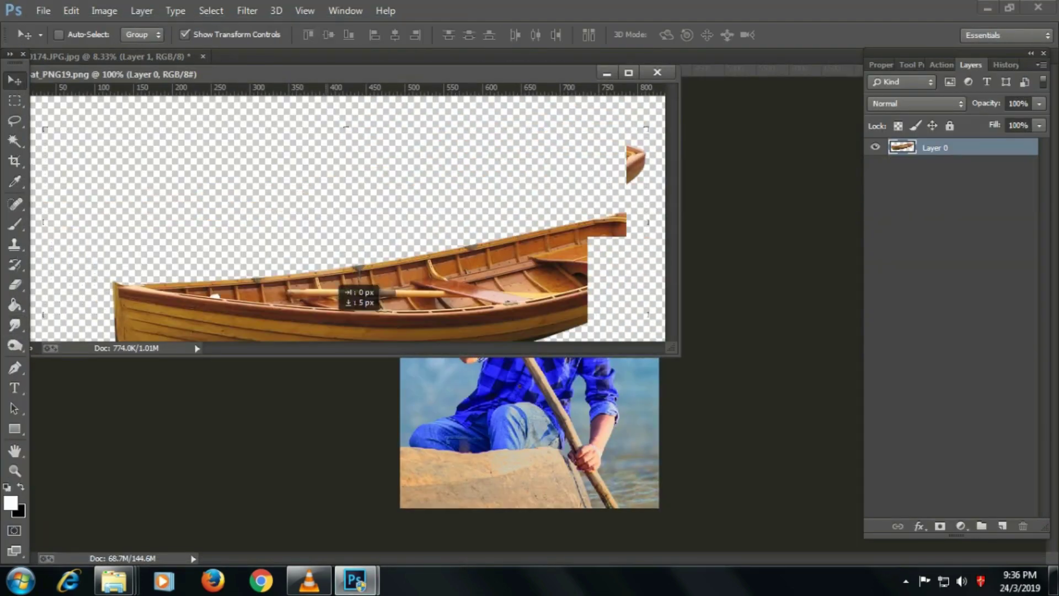
pyautogui.click(657, 72)
# Scale the boat layer up to about 164.6%.
pyautogui.hotkey('ctrl', '+')
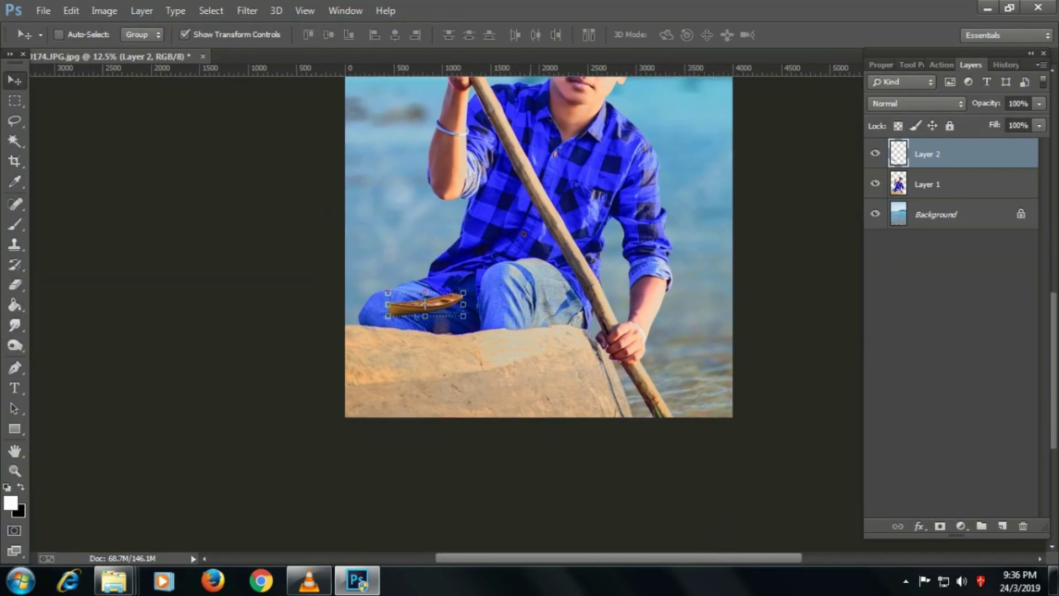
pyautogui.hotkey('ctrl', 't')
pyautogui.moveTo(464, 316); pyautogui.dragTo(846, 433)
pyautogui.click(699, 34)
pyautogui.hotkey('ctrl', '-')
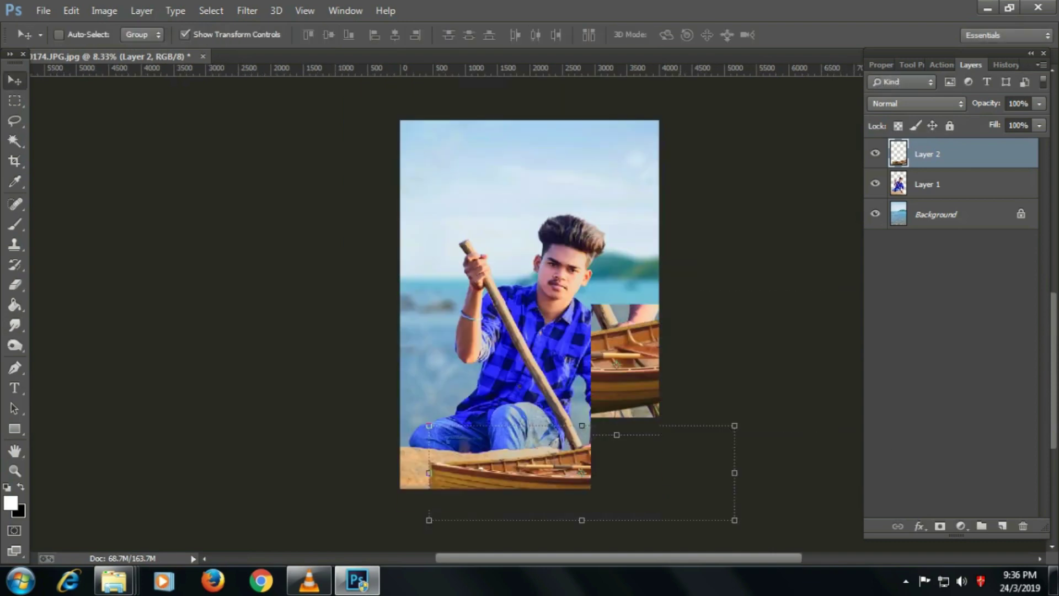
pyautogui.hotkey('ctrl', 't')
pyautogui.moveTo(683, 468); pyautogui.dragTo(831, 513)
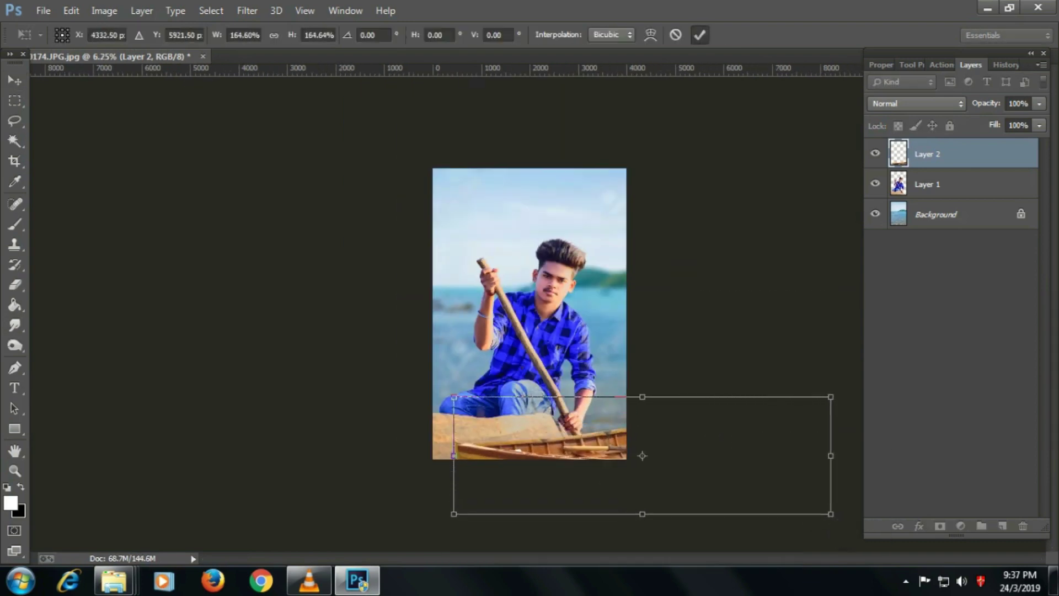
pyautogui.press('Return')
# Move the boat up beneath the man's legs and rotate it about 7.8°.
pyautogui.hotkey('ctrl', '+')
pyautogui.hotkey('ctrl', '+')
pyautogui.moveTo(469, 436); pyautogui.dragTo(469, 365)
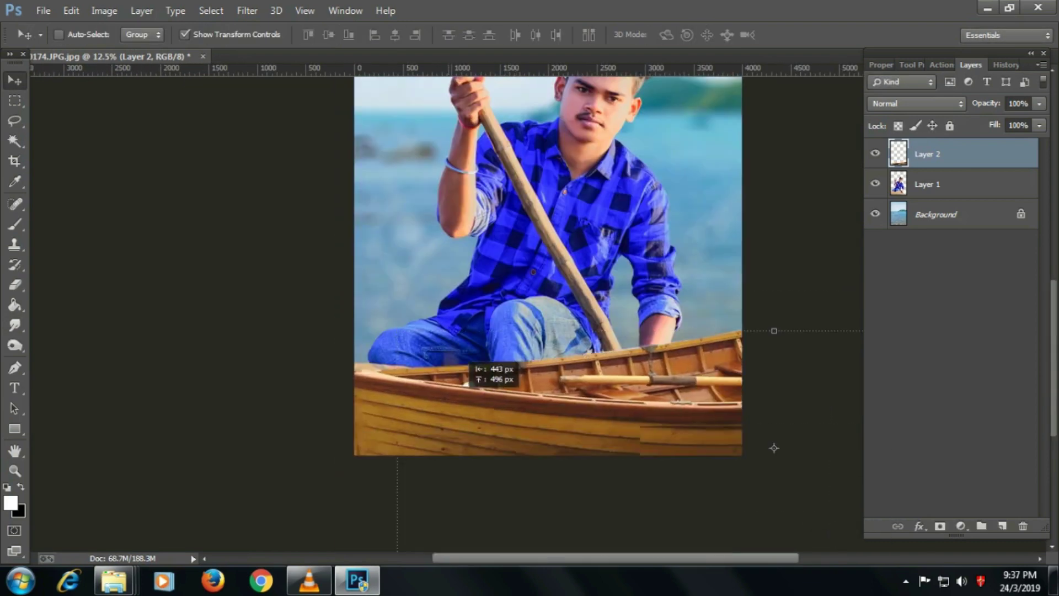
pyautogui.hotkey('ctrl', '-')
pyautogui.hotkey('ctrl', '-')
pyautogui.hotkey('ctrl', 't')
pyautogui.moveTo(829, 340); pyautogui.dragTo(839, 373)
pyautogui.scroll(2, 530, 441)
pyautogui.scroll(1, 529, 442)
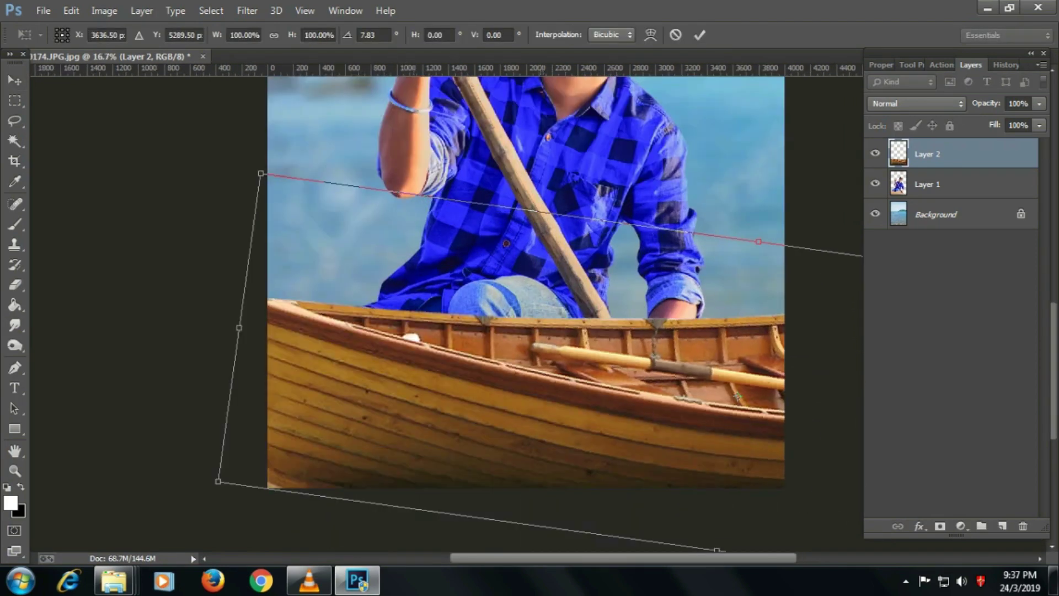
pyautogui.scroll(1, 574, 309)
pyautogui.scroll(-1, 574, 309)
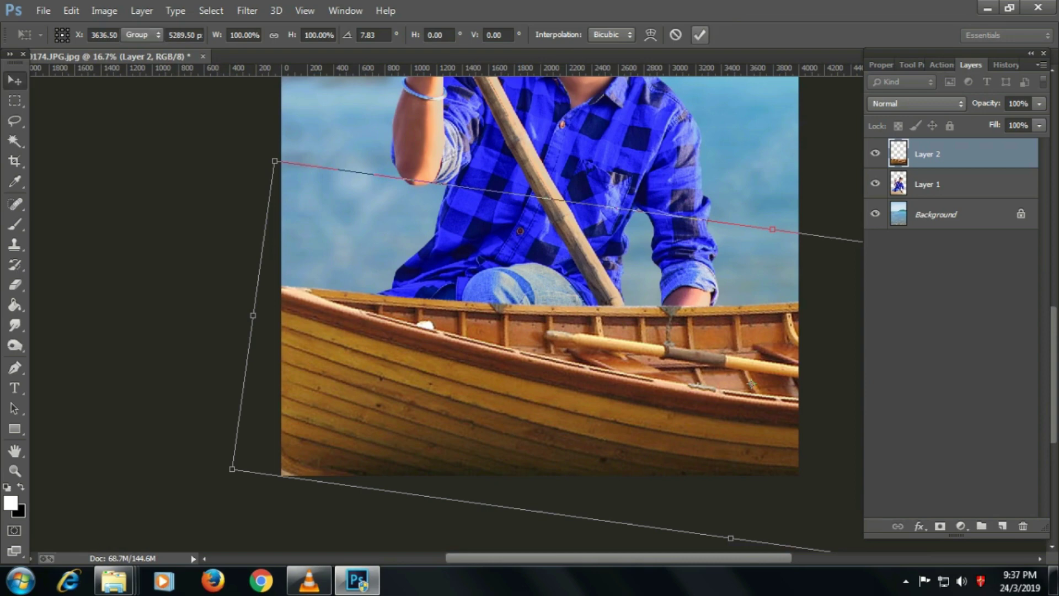
pyautogui.press('Return')
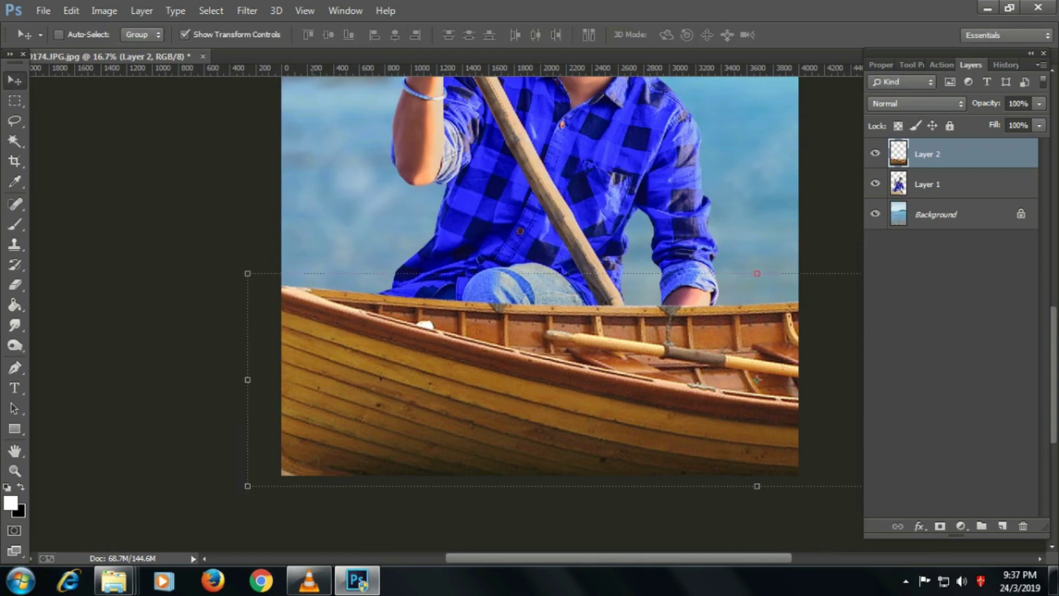
# Draw a Pen path along the boat's rim and convert it into a selection.
pyautogui.press('p')
pyautogui.moveTo(778, 397); pyautogui.dragTo(791, 381)
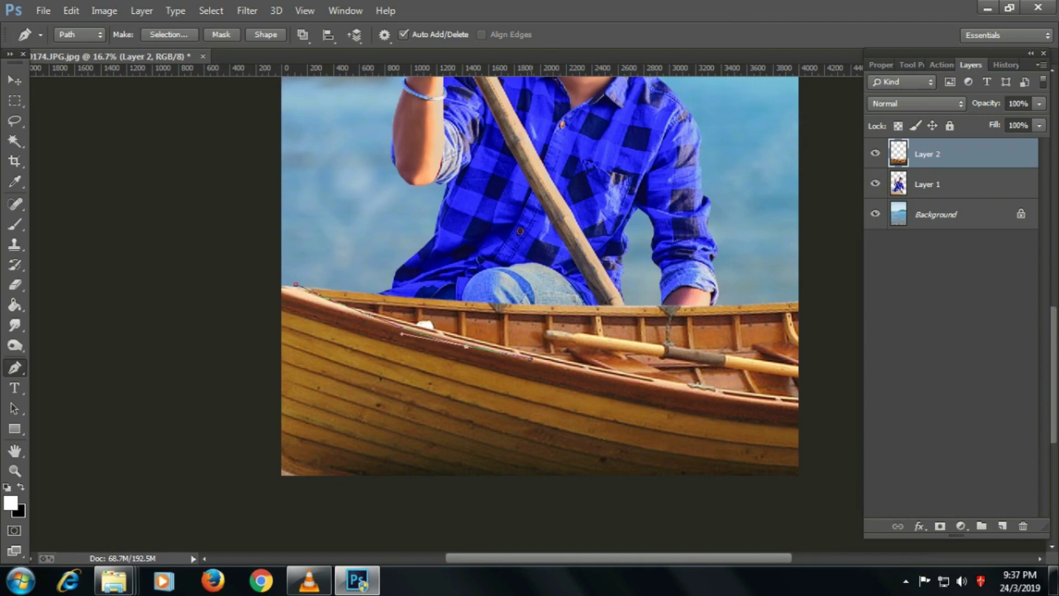
pyautogui.hotkey('ctrl', '-')
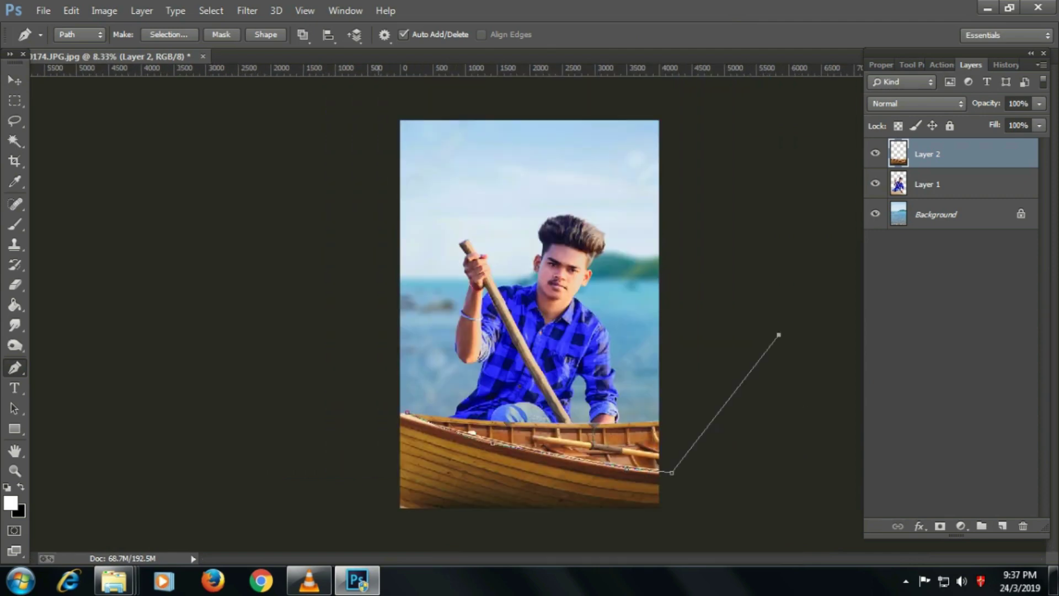
pyautogui.rightClick(431, 331)
pyautogui.click(473, 73)
pyautogui.click(610, 163)
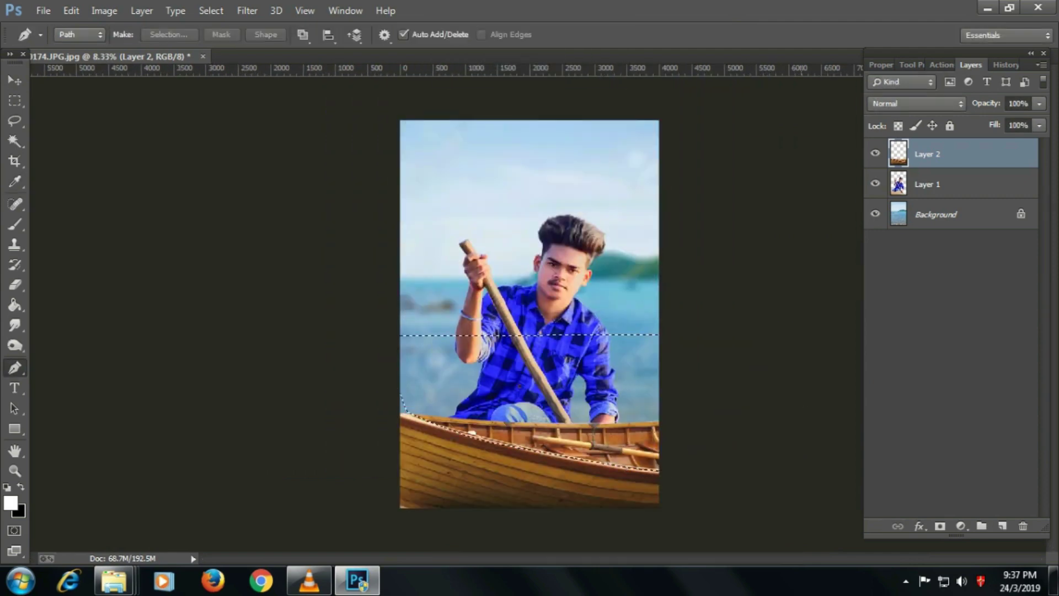
# Shift the boat layer left, then right, to line it up under the man.
pyautogui.hotkey('ctrl', '+')
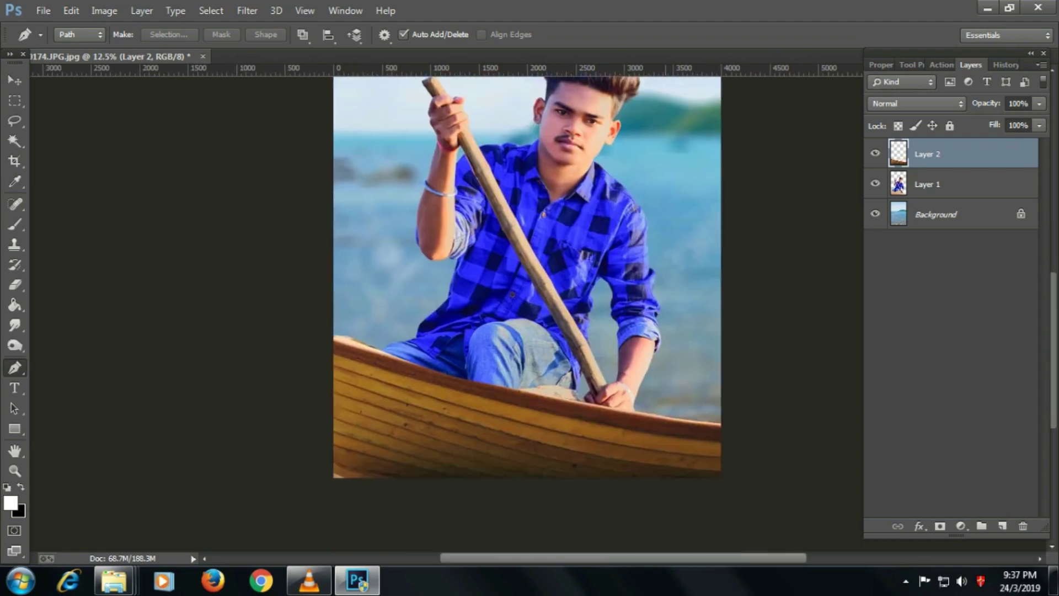
pyautogui.hotkey('ctrl', '+')
pyautogui.press('v')
pyautogui.scroll(-2, 527, 304)
pyautogui.moveTo(302, 355); pyautogui.dragTo(251, 353)
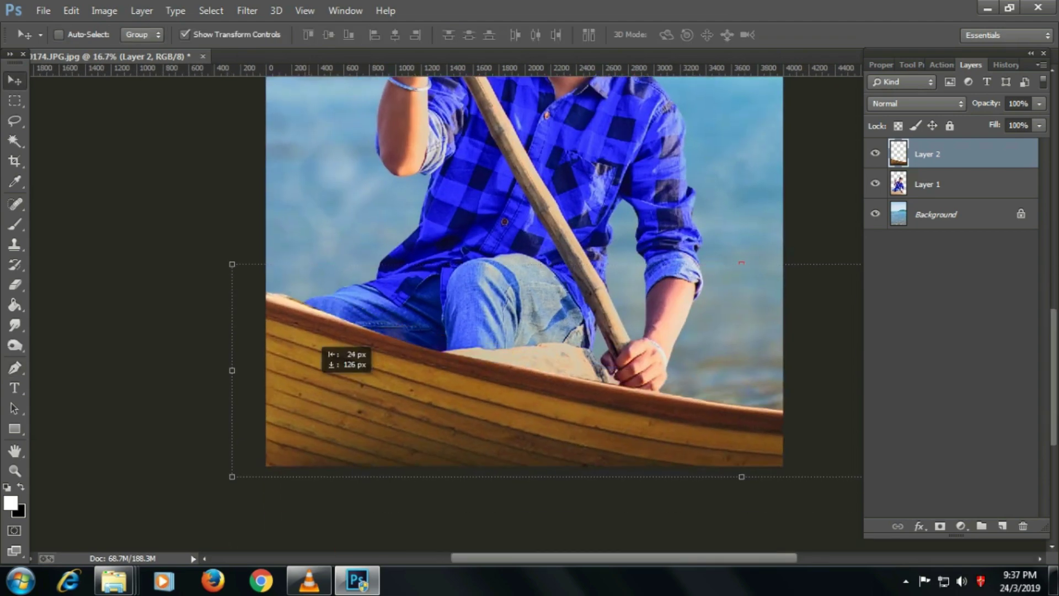
pyautogui.hotkey('ctrl', '-')
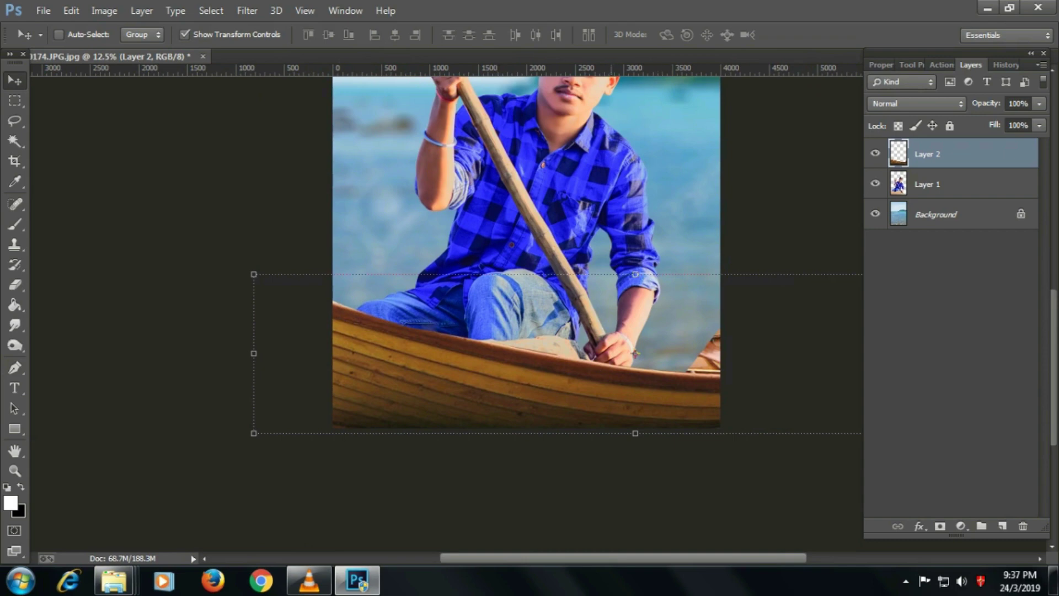
pyautogui.moveTo(635, 353); pyautogui.dragTo(686, 357)
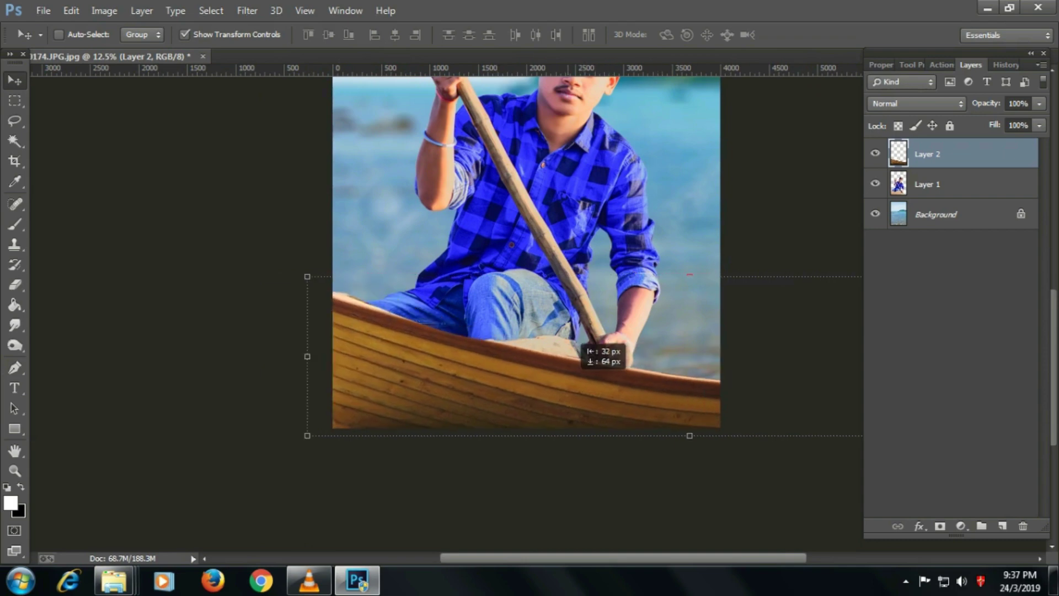
# Nudge the boat down so its rim crosses the man's lap, checking at different zooms.
pyautogui.hotkey('ctrl', '+')
pyautogui.hotkey('ctrl', '+')
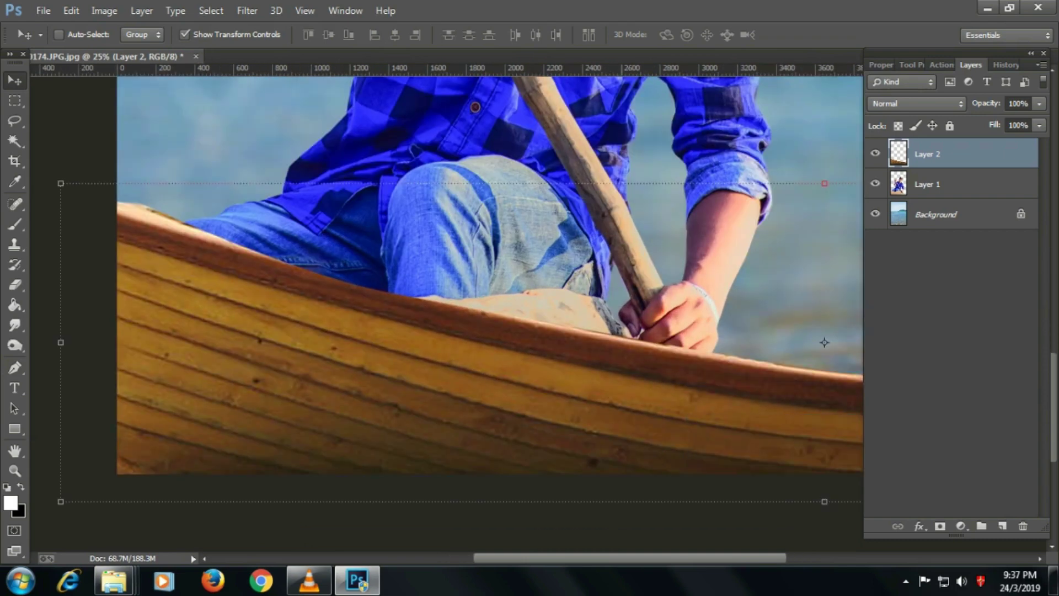
pyautogui.hotkey('ctrl', '-')
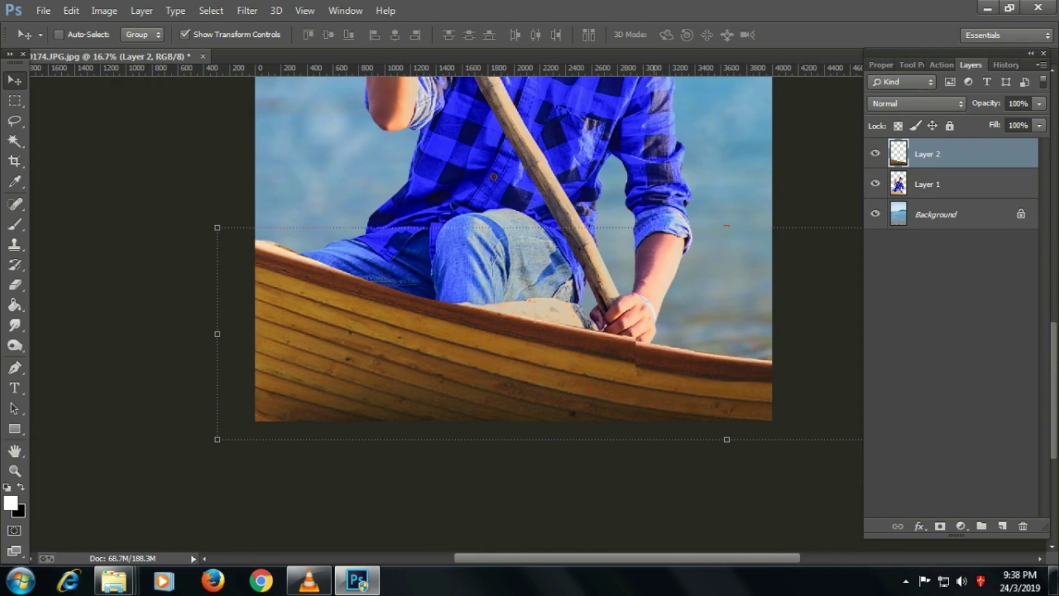
pyautogui.moveTo(659, 334)
pyautogui.mouseDown()
pyautogui.moveTo(659, 353)
pyautogui.moveTo(648, 351)
pyautogui.mouseUp()
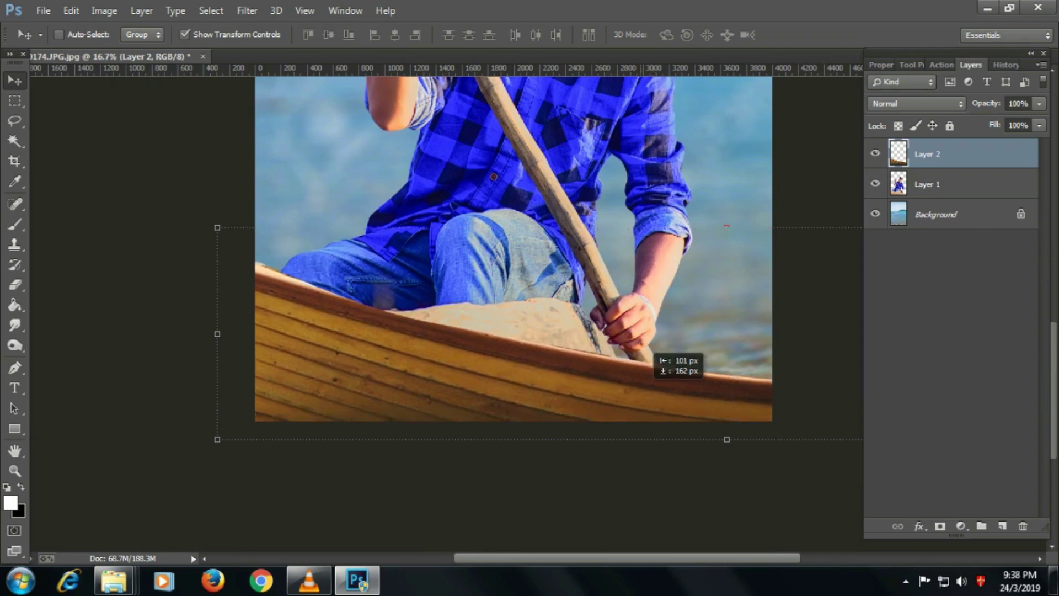
pyautogui.hotkey('ctrl', '-')
pyautogui.hotkey('ctrl', '-')
pyautogui.hotkey('ctrl', '+')
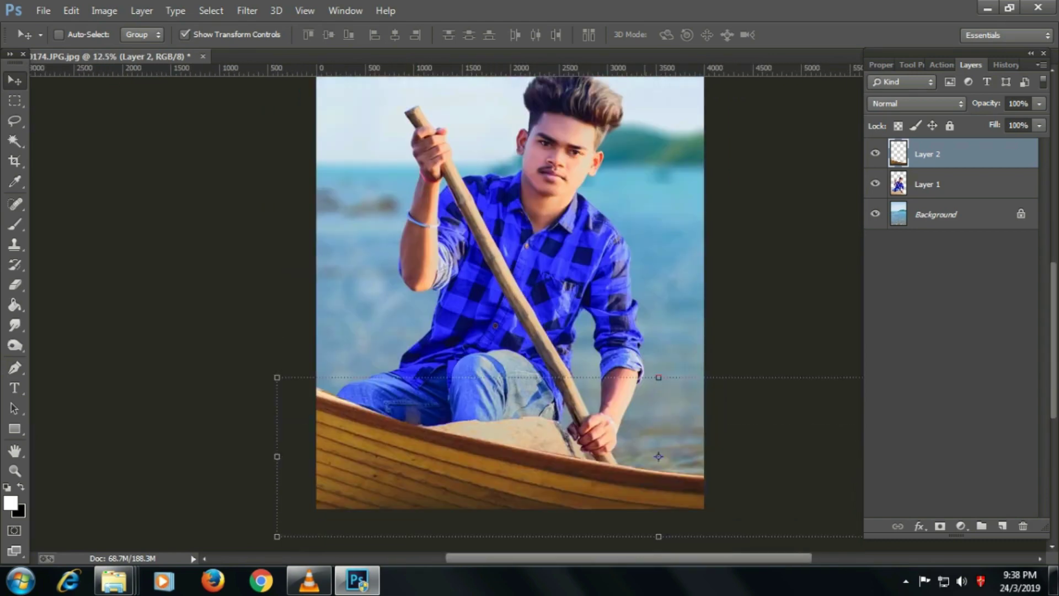
pyautogui.hotkey('ctrl', '+')
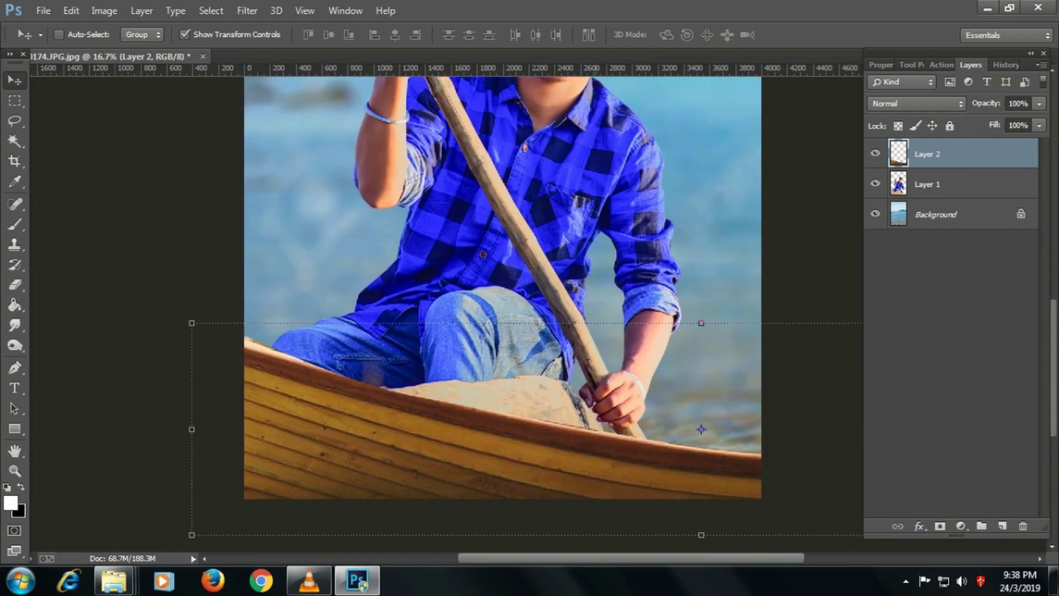
# Hide the boat layer, trace the sandy rock with the Pen tool, and make it a selection.
pyautogui.click(875, 154)
pyautogui.hotkey('ctrl', '+')
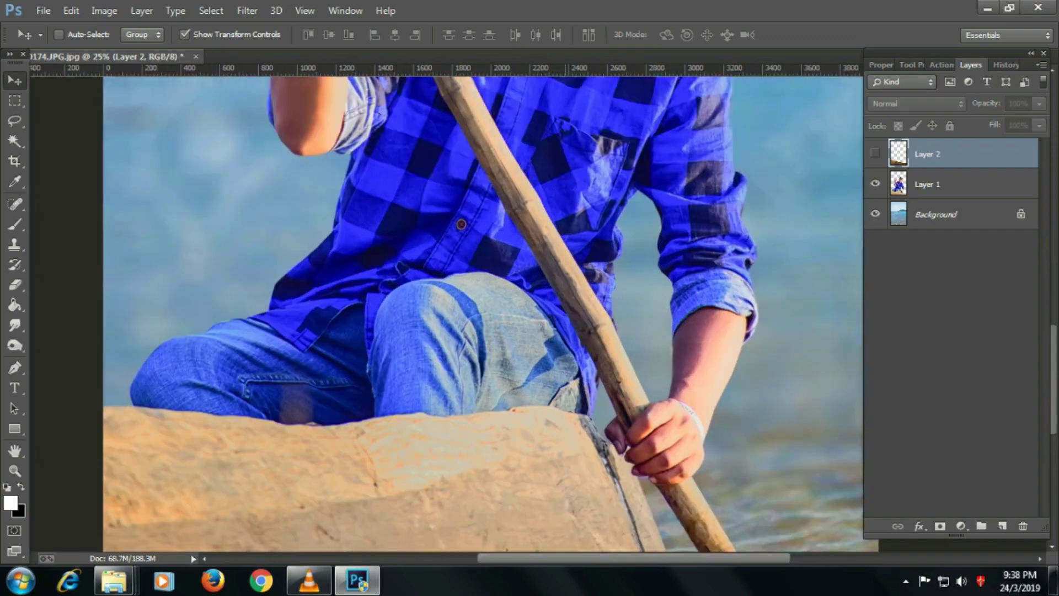
pyautogui.press('p')
pyautogui.click(149, 296)
pyautogui.click(252, 302)
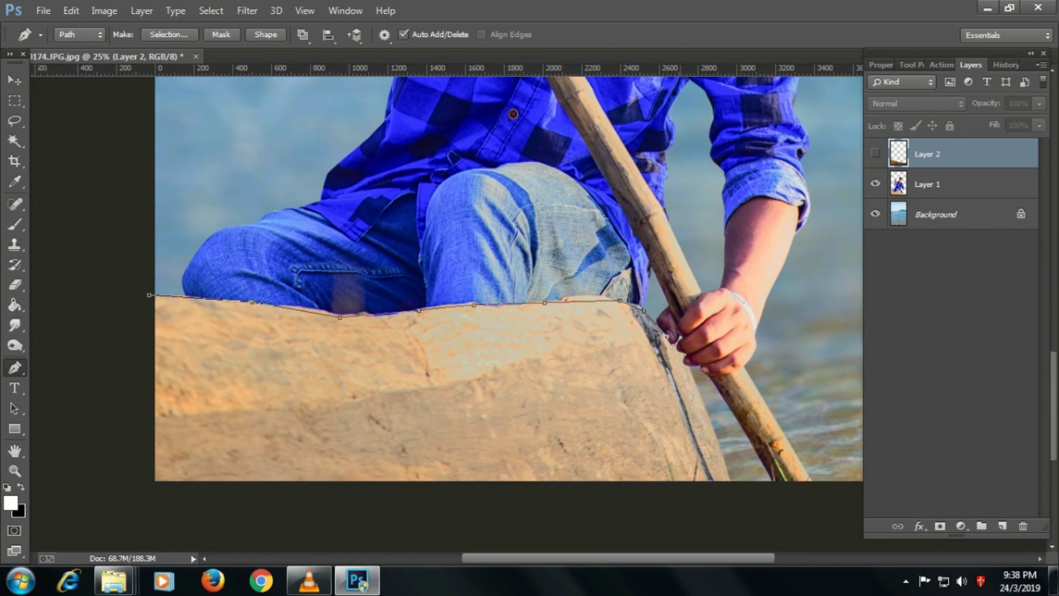
pyautogui.click(731, 496)
pyautogui.click(118, 497)
pyautogui.click(149, 295)
pyautogui.click(168, 34)
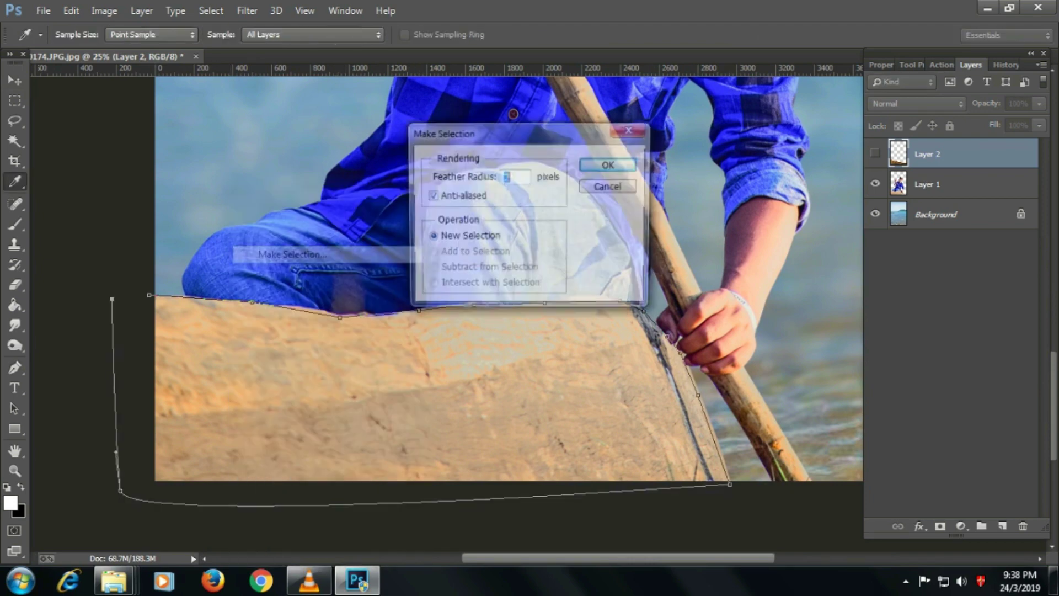
pyautogui.press('Return')
# Open boat_PNG19, copy the boat's left section, close it, then paste and undo the paste.
pyautogui.click(43, 11)
pyautogui.click(48, 41)
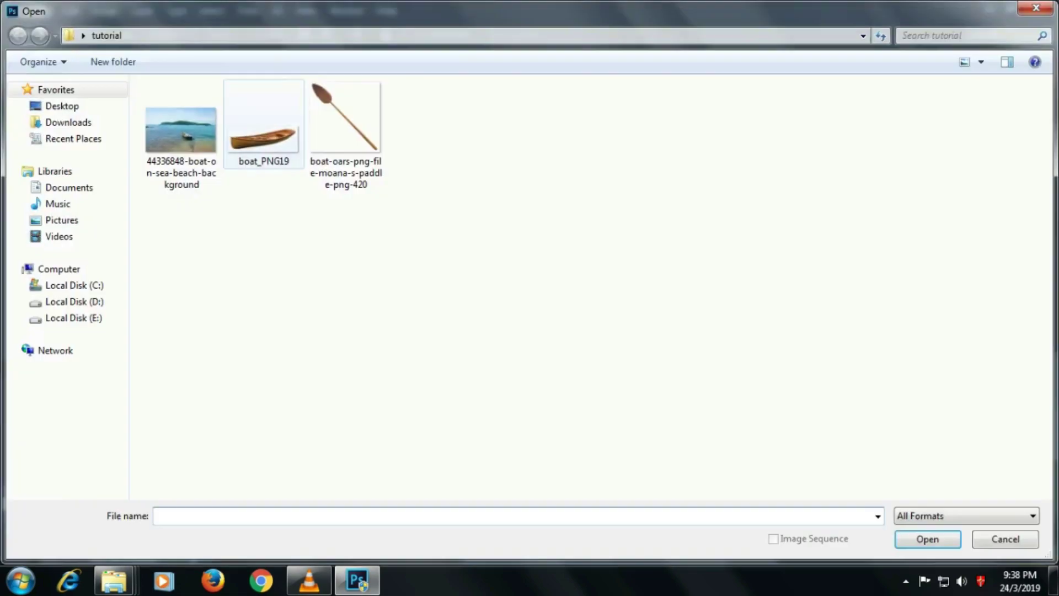
pyautogui.doubleClick(265, 125)
pyautogui.moveTo(331, 74); pyautogui.dragTo(341, 68)
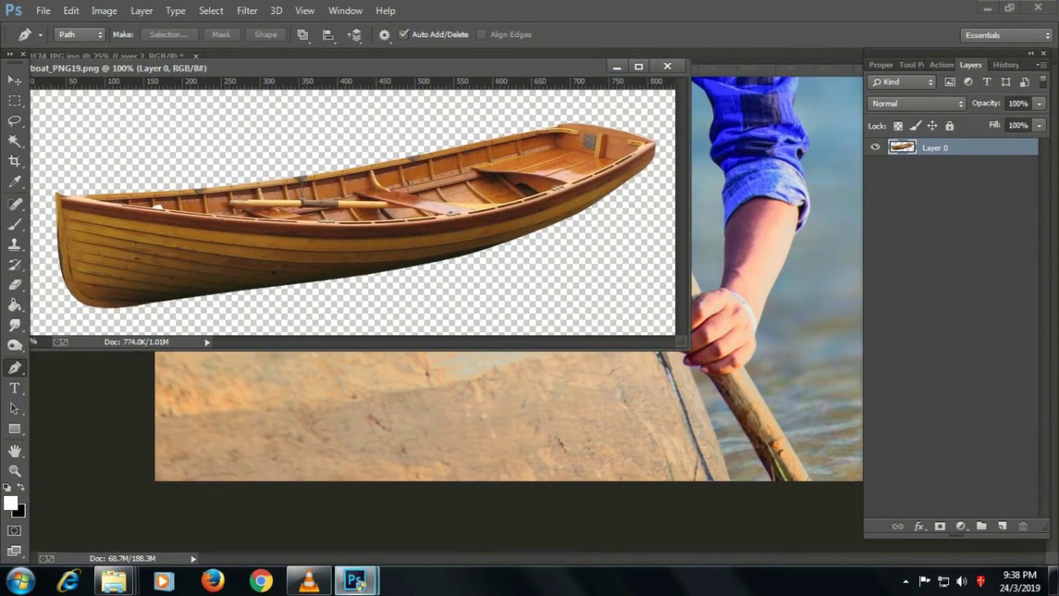
pyautogui.press('m')
pyautogui.moveTo(50, 167); pyautogui.dragTo(363, 334)
pyautogui.hotkey('ctrl', 'c')
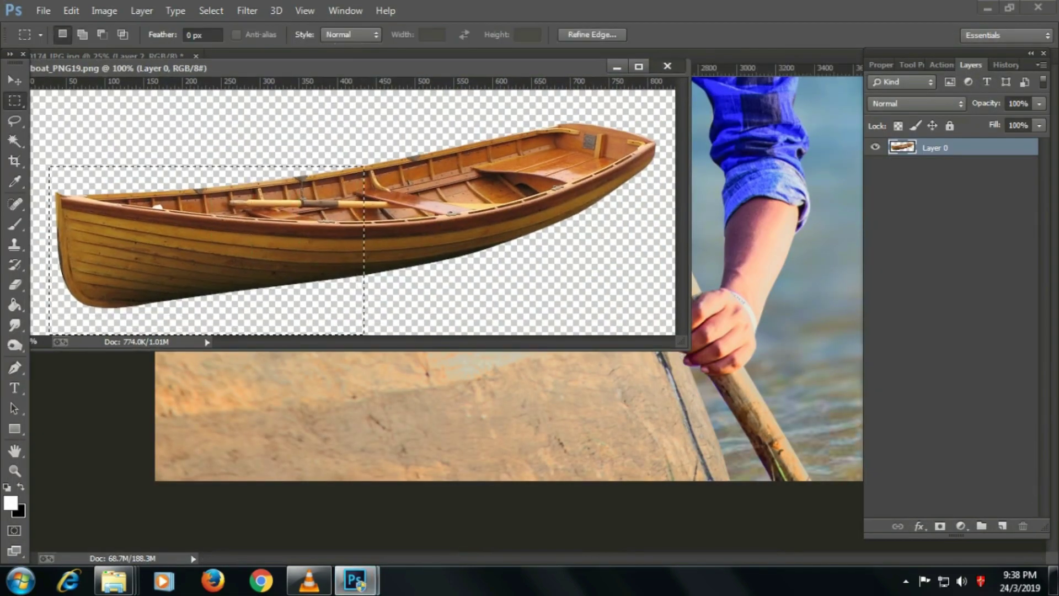
pyautogui.click(668, 66)
pyautogui.hotkey('ctrl', 'v')
pyautogui.hotkey('ctrl', 'z')
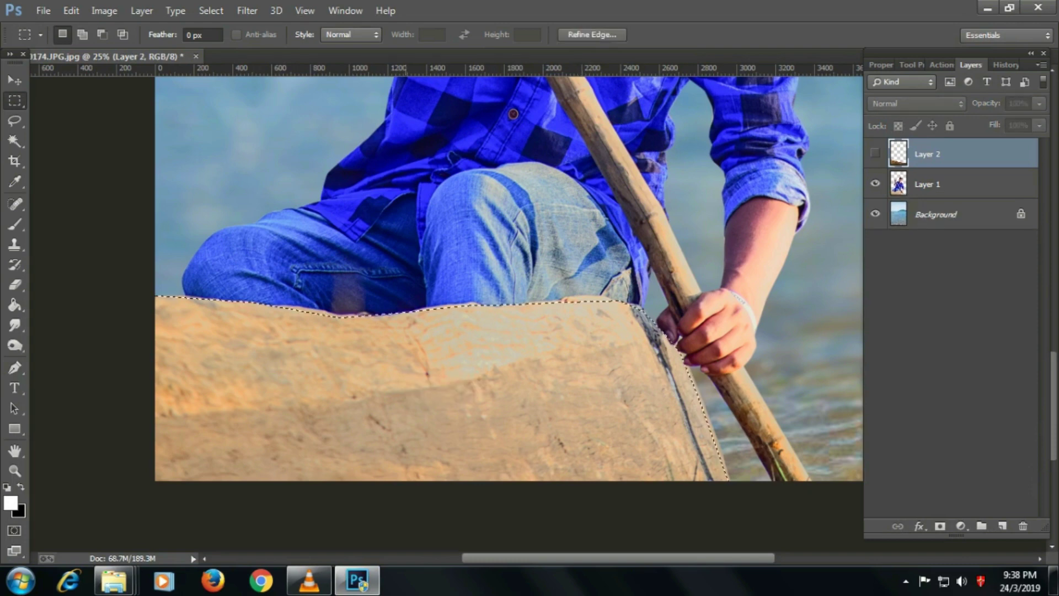
# Dismiss the hidden-layer error, recopy the boat's left section from boat_PNG19, and target Layer 1.
pyautogui.press('v')
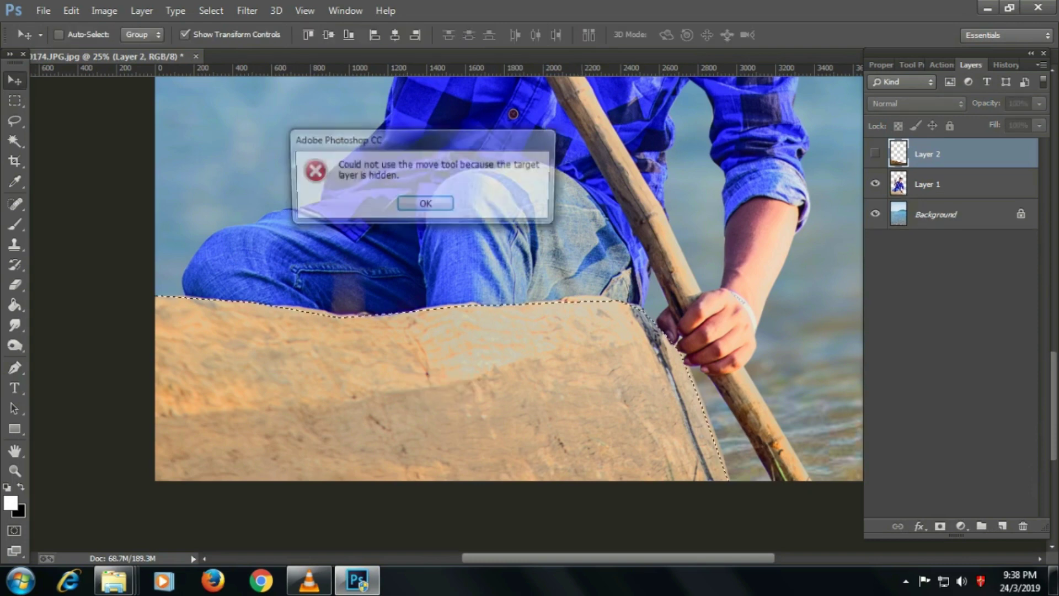
pyautogui.press('Return')
pyautogui.hotkey('alt', 'f')
pyautogui.press('Down')
pyautogui.press('Return')
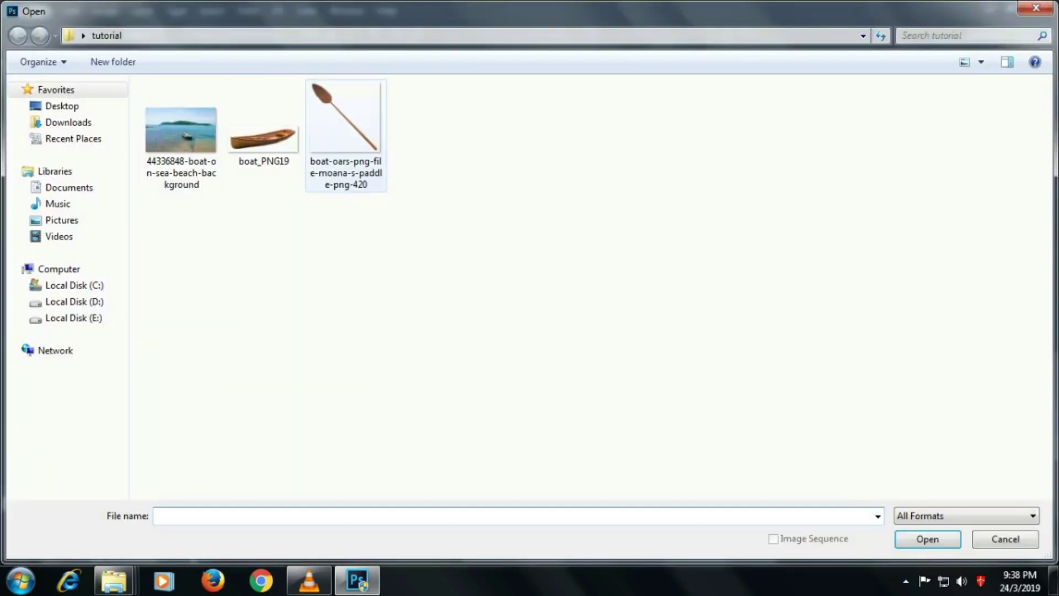
pyautogui.doubleClick(265, 138)
pyautogui.press('m')
pyautogui.moveTo(44, 146); pyautogui.dragTo(380, 341)
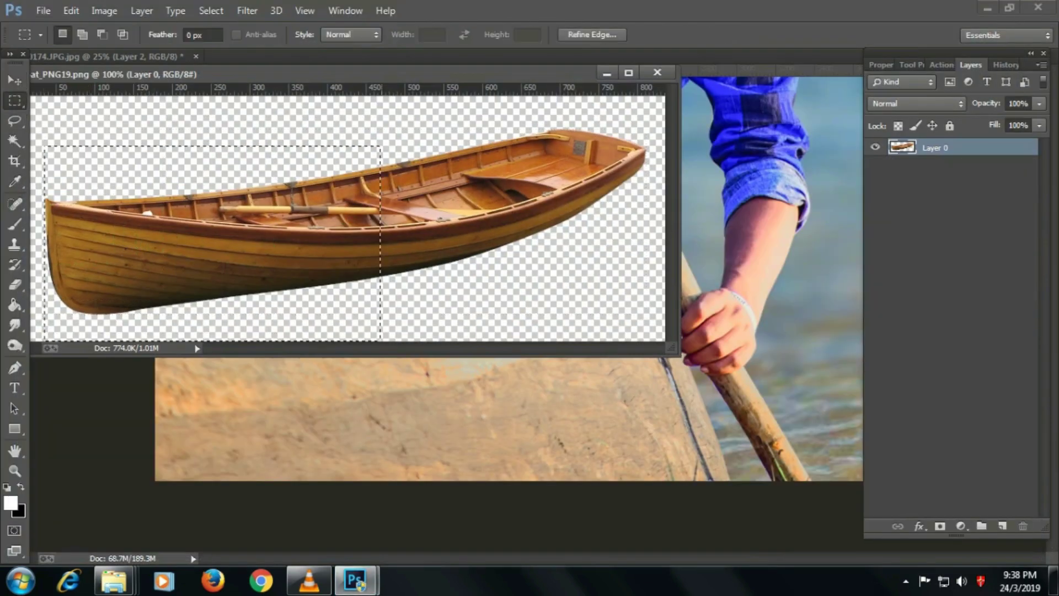
pyautogui.hotkey('ctrl', 'w')
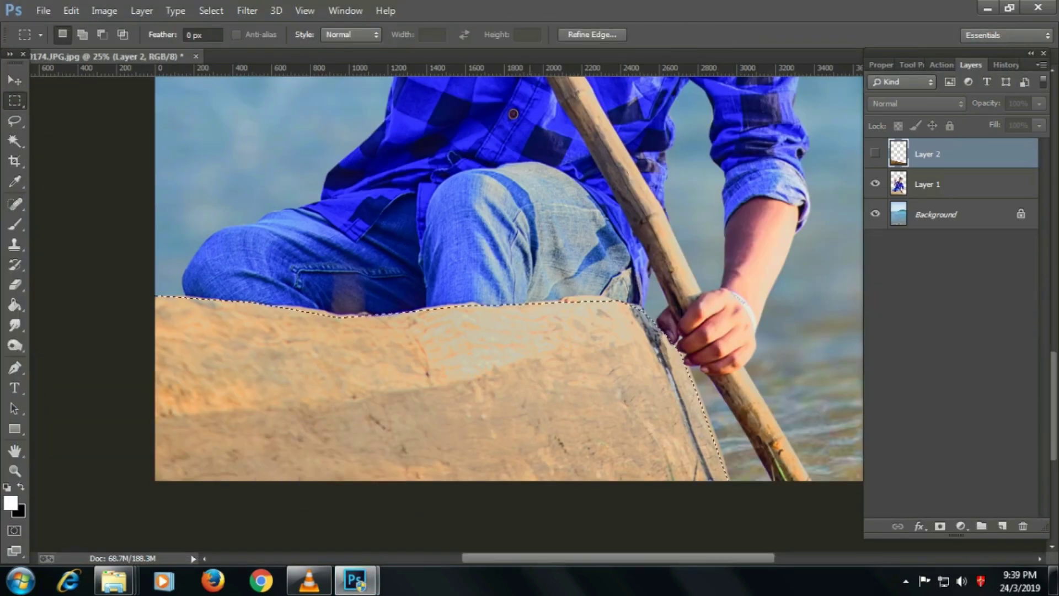
pyautogui.hotkey('alt', '[')
pyautogui.hotkey('ctrl', 'shift', 'alt', 'v')
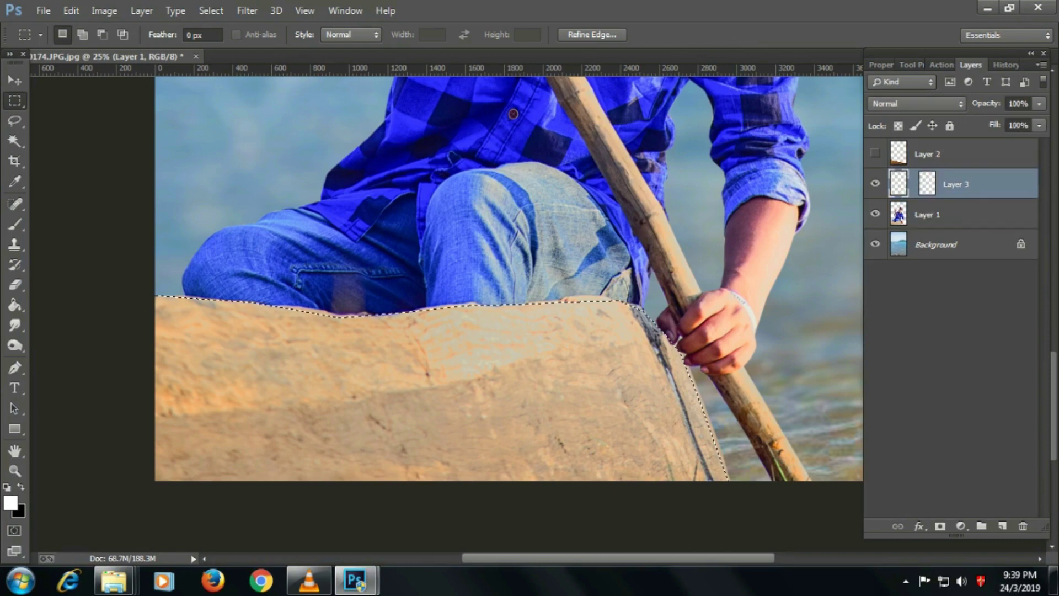
pyautogui.press('v')
pyautogui.hotkey('ctrl', '-')
pyautogui.moveTo(499, 376); pyautogui.dragTo(765, 493)
pyautogui.press('Return')
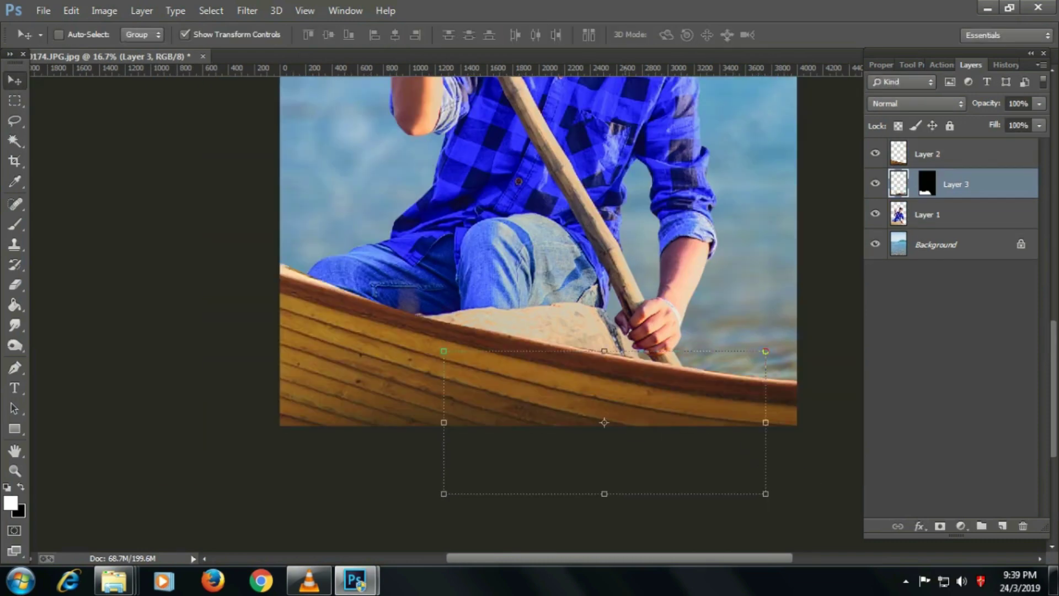
pyautogui.moveTo(606, 377); pyautogui.dragTo(583, 284)
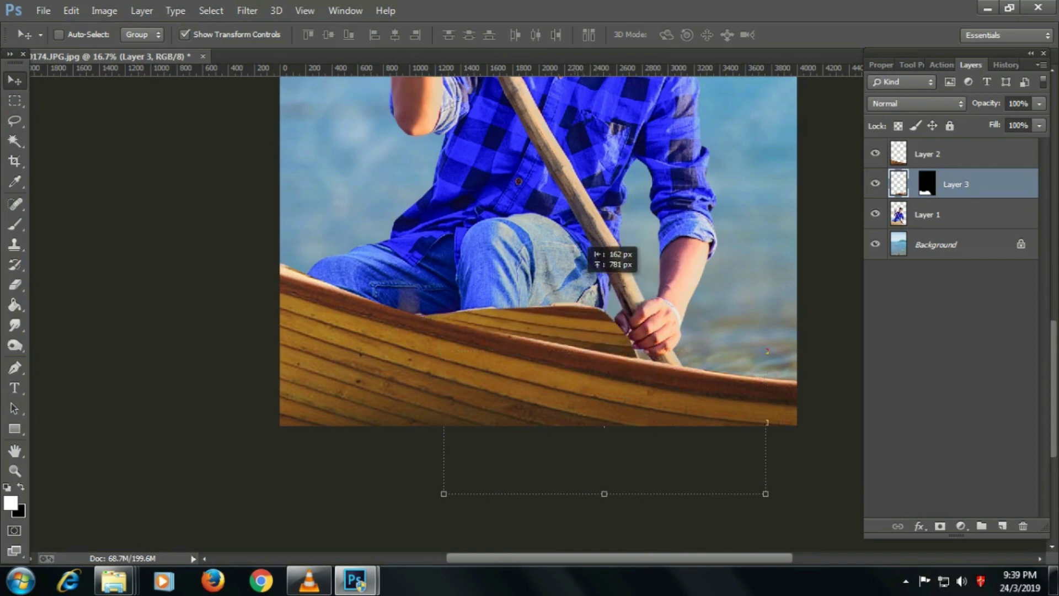
pyautogui.hotkey('ctrl', '-')
pyautogui.hotkey('ctrl', 't')
pyautogui.moveTo(692, 368); pyautogui.dragTo(839, 430)
pyautogui.moveTo(543, 287); pyautogui.dragTo(619, 263)
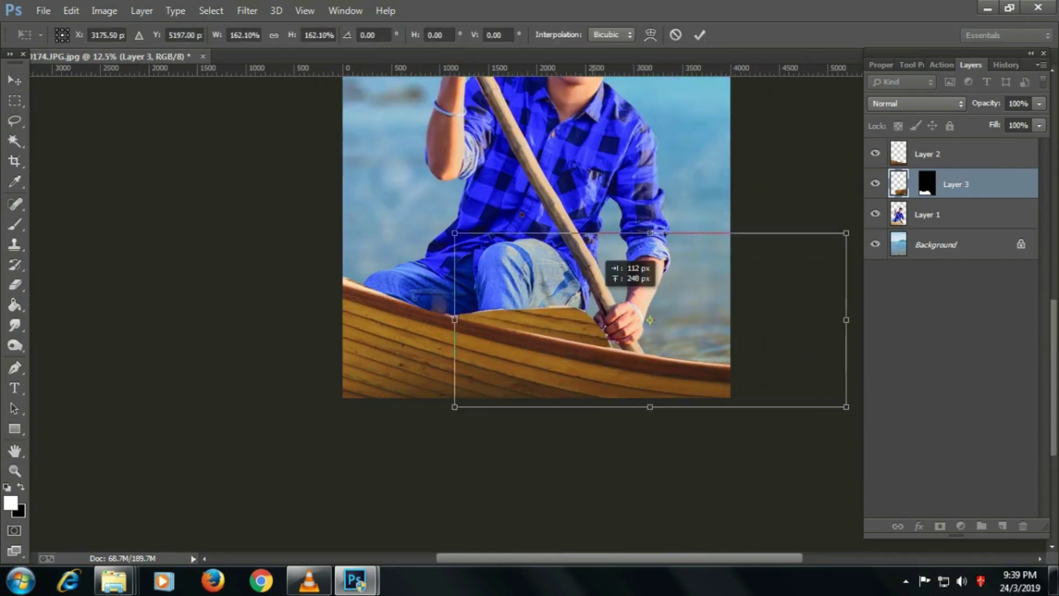
pyautogui.press('Return')
pyautogui.hotkey('ctrl', '-')
pyautogui.hotkey('ctrl', '-')
pyautogui.hotkey('ctrl', '+')
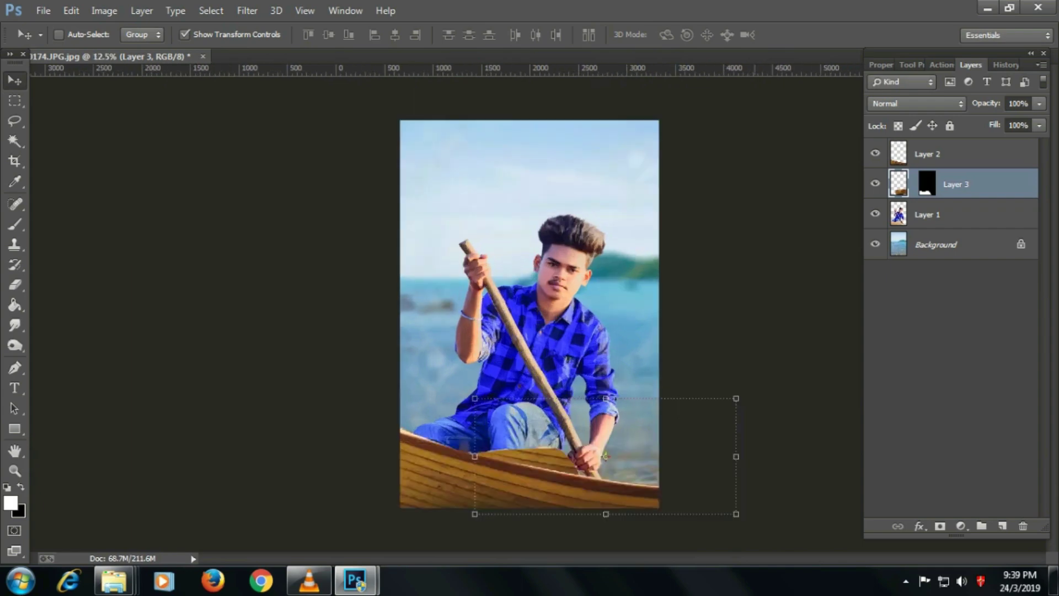
pyautogui.hotkey('ctrl', '+')
pyautogui.hotkey('ctrl', '+')
pyautogui.moveTo(565, 359); pyautogui.dragTo(571, 294)
pyautogui.hotkey('ctrl', '-')
pyautogui.hotkey('ctrl', '-')
pyautogui.hotkey('ctrl', '-')
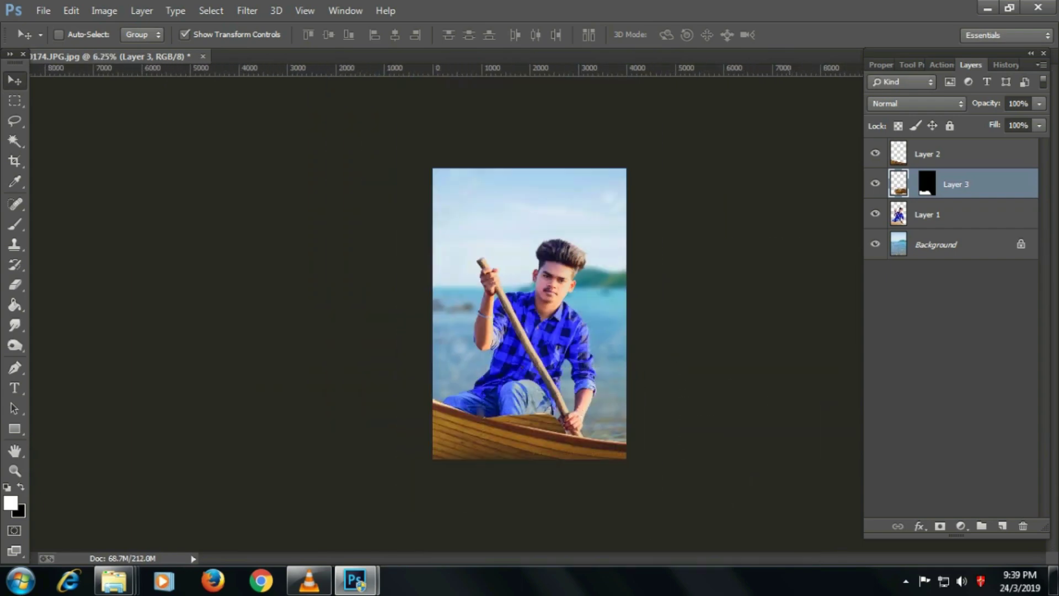
pyautogui.hotkey('ctrl', '+')
pyautogui.hotkey('ctrl', '+')
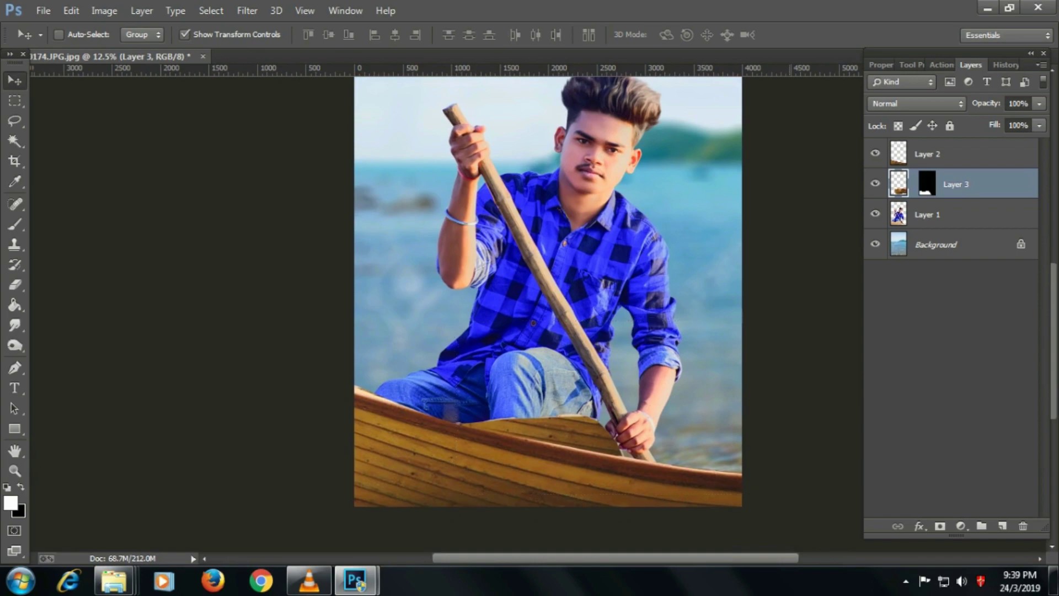
pyautogui.hotkey('ctrl', '+')
pyautogui.hotkey('ctrl', '+')
pyautogui.hotkey('ctrl', '+')
pyautogui.hotkey('ctrl', '+')
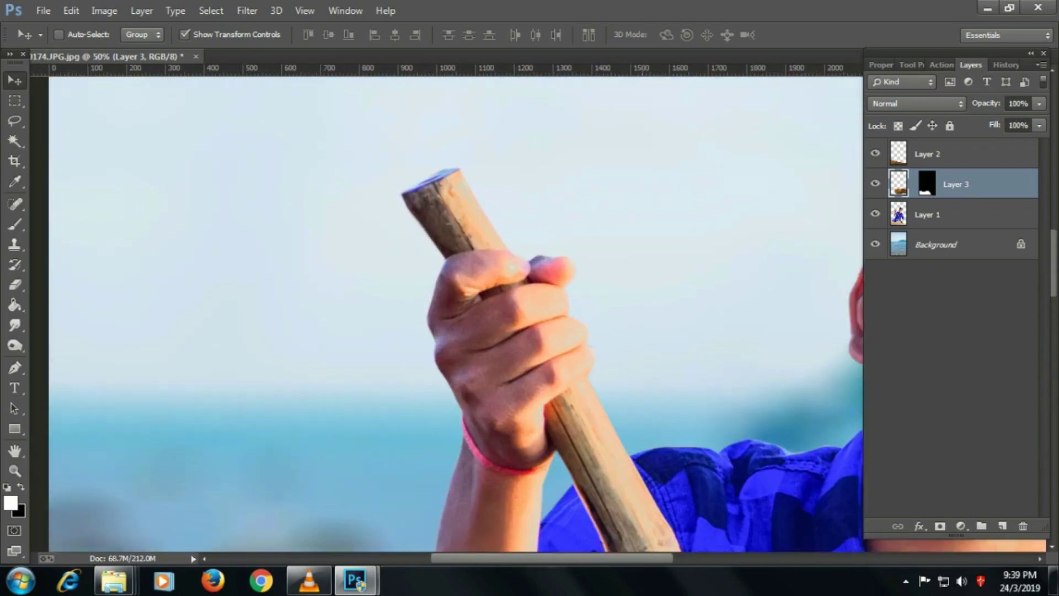
pyautogui.hotkey('alt', '[')
pyautogui.hotkey('ctrl', '-')
pyautogui.hotkey('ctrl', '-')
pyautogui.hotkey('ctrl', '+')
# Select the boat layer (Layer 2) and move the boat up about 60 px.
pyautogui.scroll(-2, 391, 315)
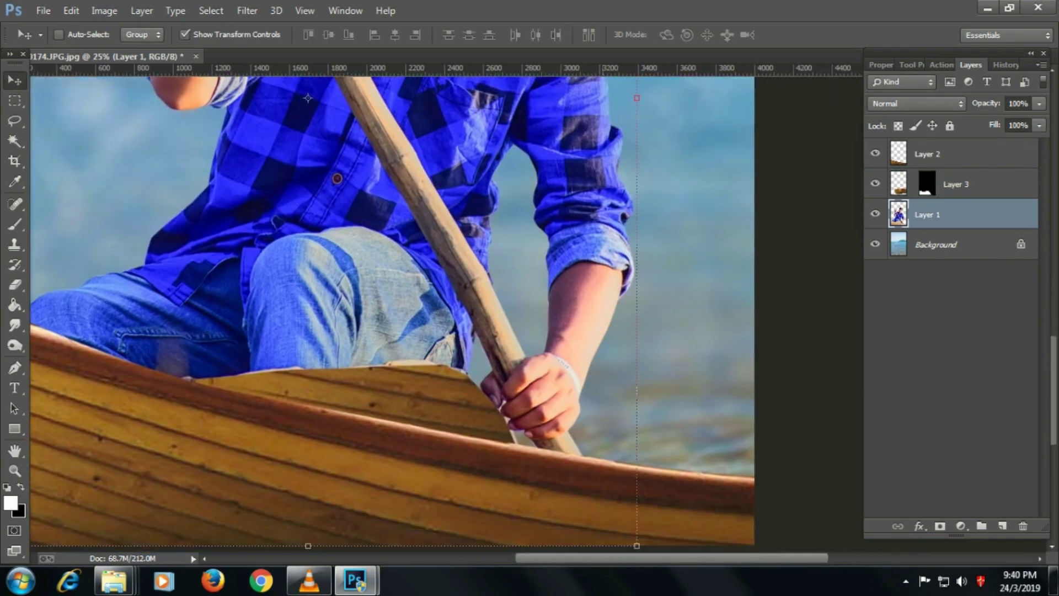
pyautogui.hotkey('ctrl', '-')
pyautogui.hotkey('alt', ']')
pyautogui.hotkey('alt', ']')
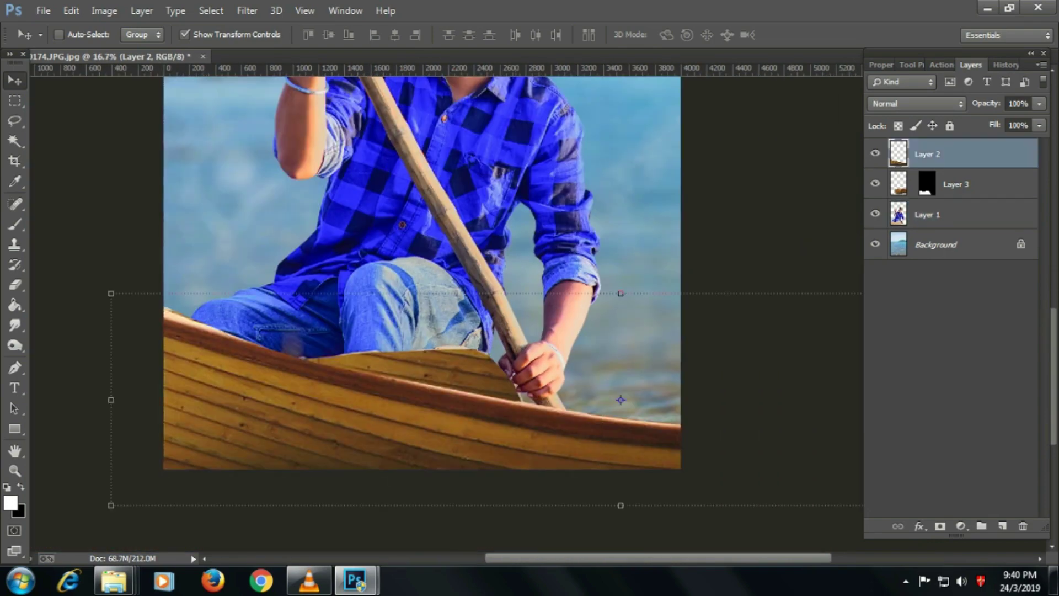
pyautogui.moveTo(516, 390); pyautogui.dragTo(522, 356)
# Enlarge the boat to about 109% and position its hull across the photo's bottom.
pyautogui.hotkey('ctrl', '-')
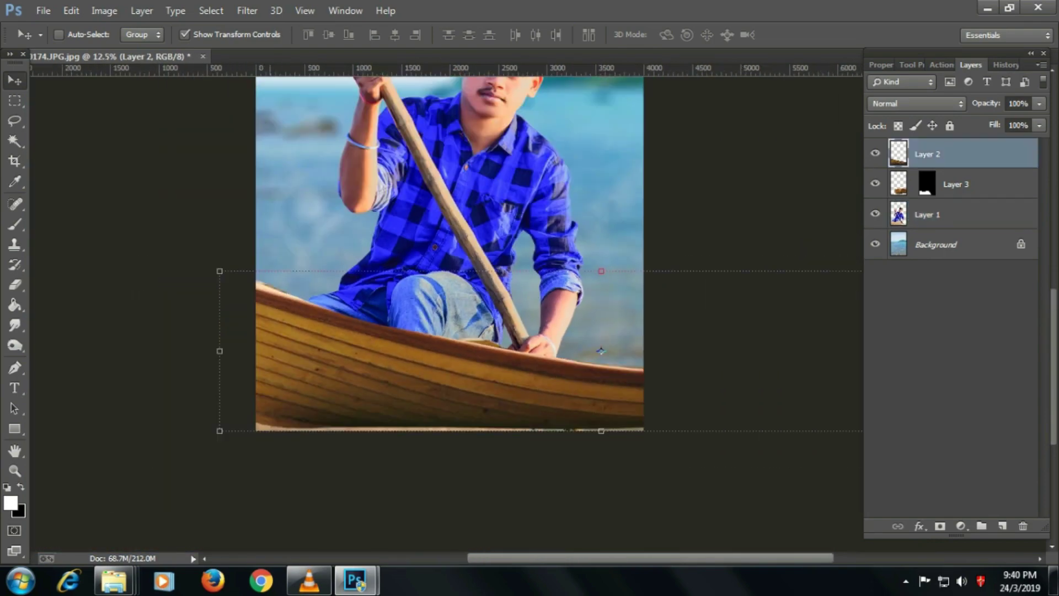
pyautogui.moveTo(219, 430); pyautogui.dragTo(189, 437)
pyautogui.moveTo(367, 352); pyautogui.dragTo(358, 353)
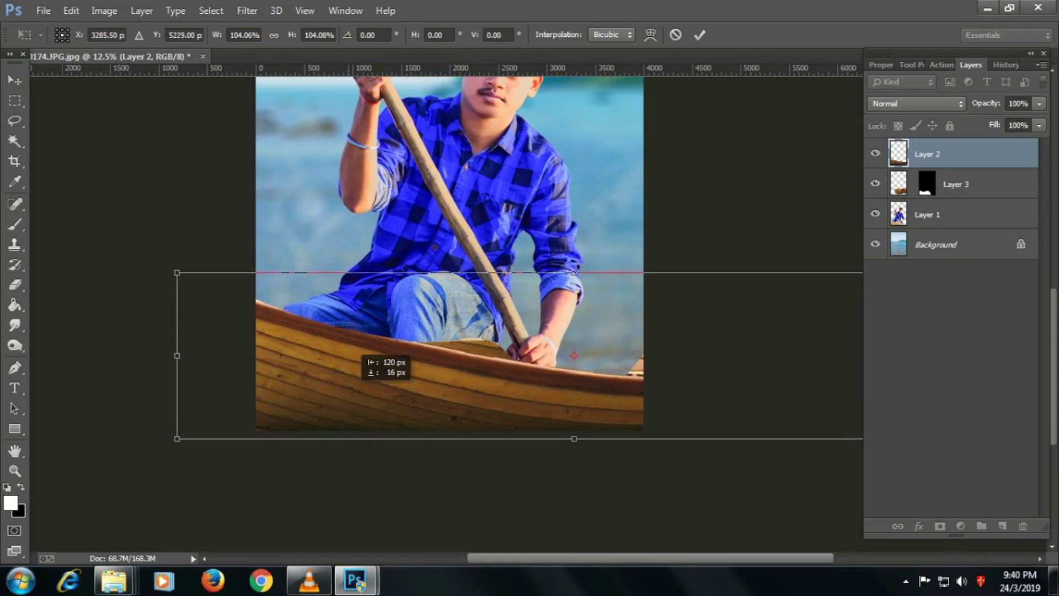
pyautogui.hotkey('ctrl', '-')
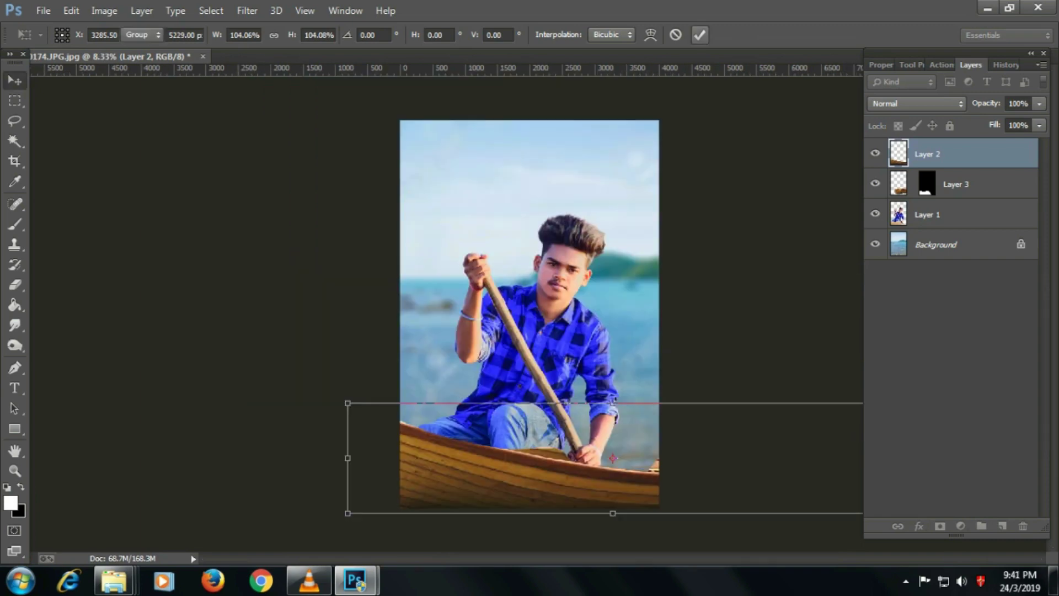
pyautogui.moveTo(347, 403); pyautogui.dragTo(331, 398)
pyautogui.moveTo(520, 449); pyautogui.dragTo(533, 452)
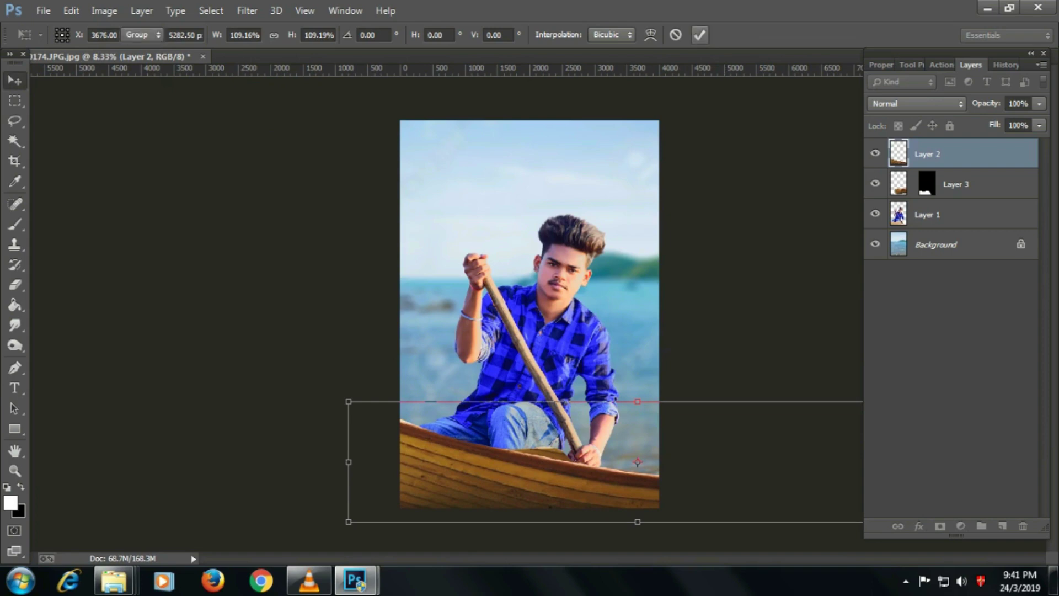
pyautogui.press('Return')
# Make Layer 3 the active layer.
pyautogui.scroll(1, 640, 469)
pyautogui.scroll(2, 640, 469)
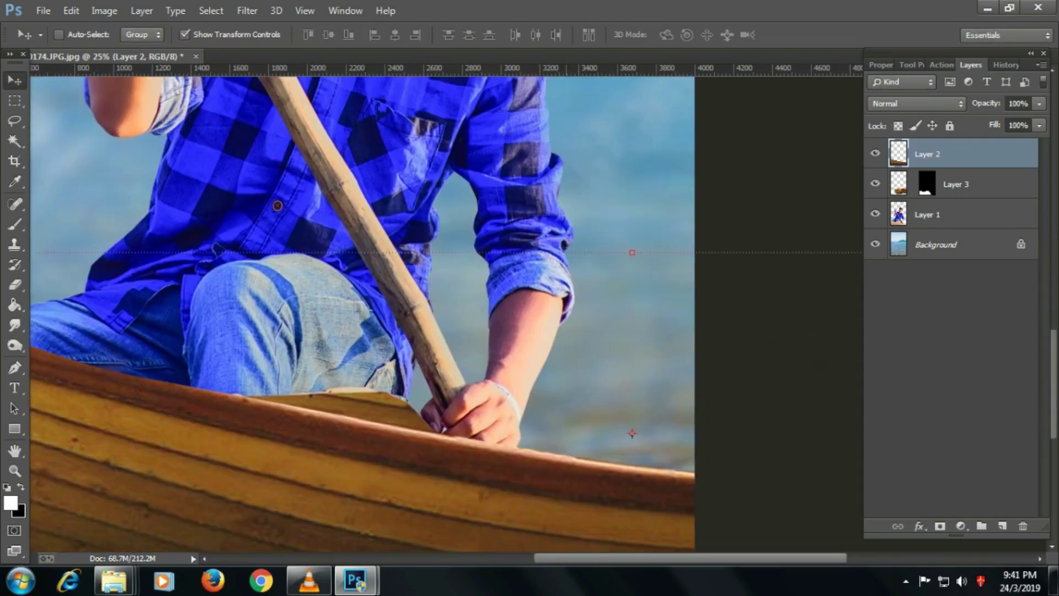
pyautogui.scroll(-1, 530, 315)
pyautogui.scroll(-1, 531, 315)
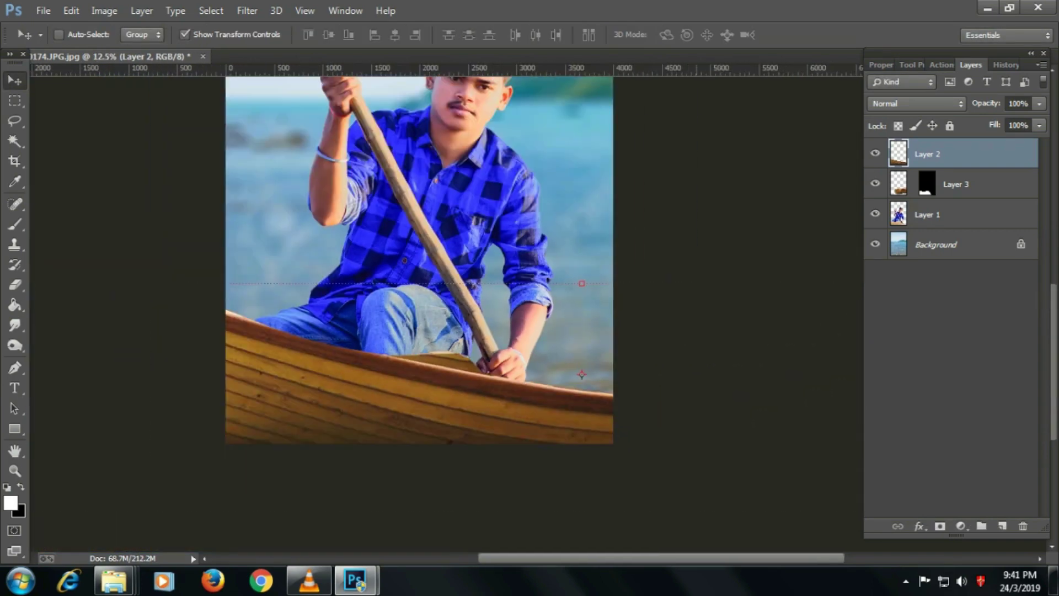
pyautogui.scroll(-1, 531, 315)
pyautogui.hotkey('alt', '[')
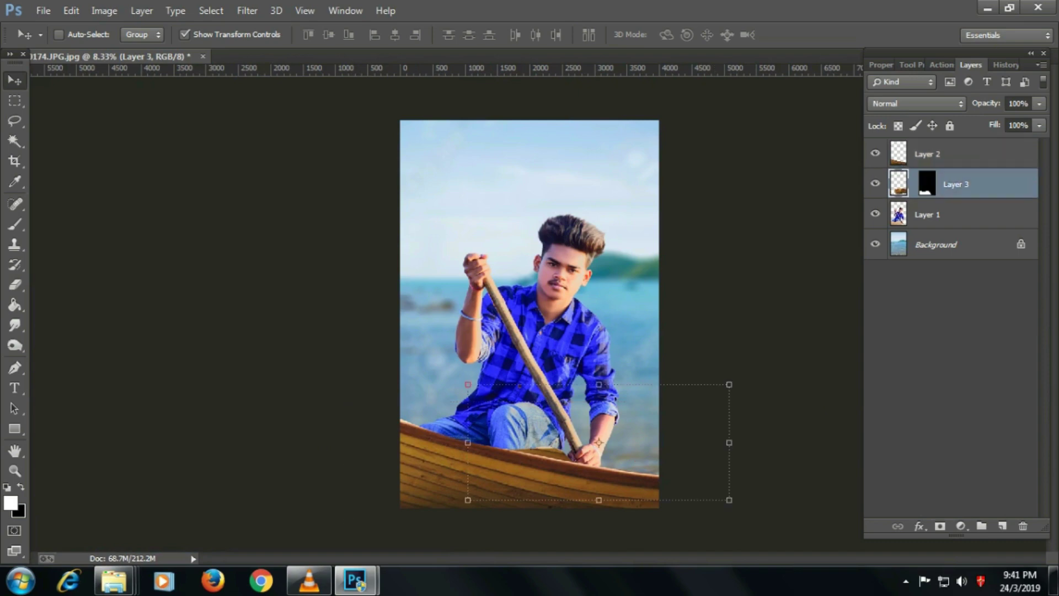
# Flatten all layers into a single Background layer.
pyautogui.hotkey('ctrl', 'shift', 'e')
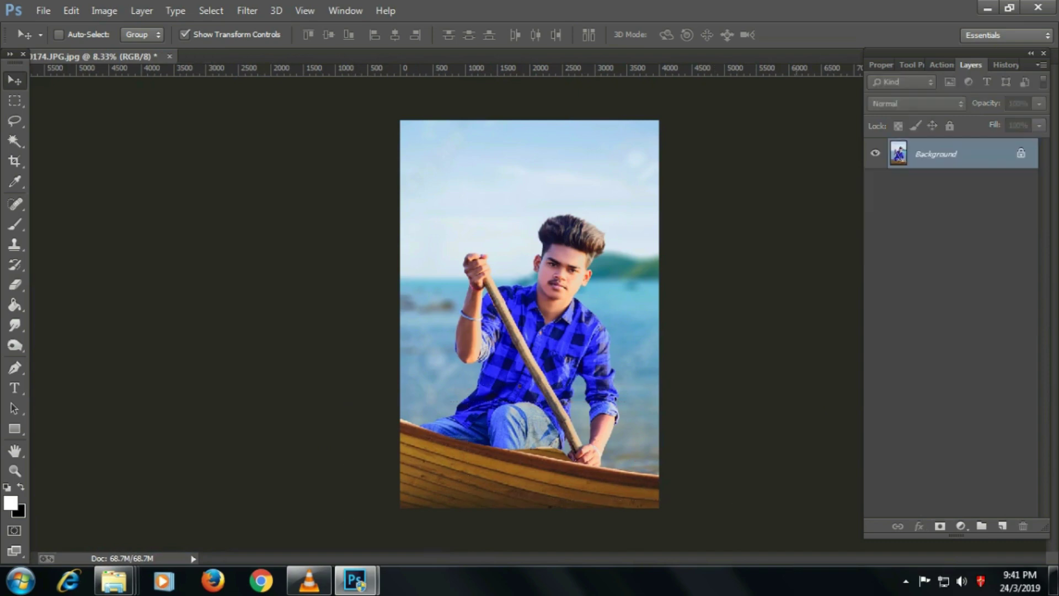
pyautogui.scroll(-1, 529, 313)
pyautogui.scroll(1, 530, 314)
# In the Camera Raw filter, lower Whites and raise Exposure to +0.20.
pyautogui.hotkey('shift', 'ctrl', 'a')
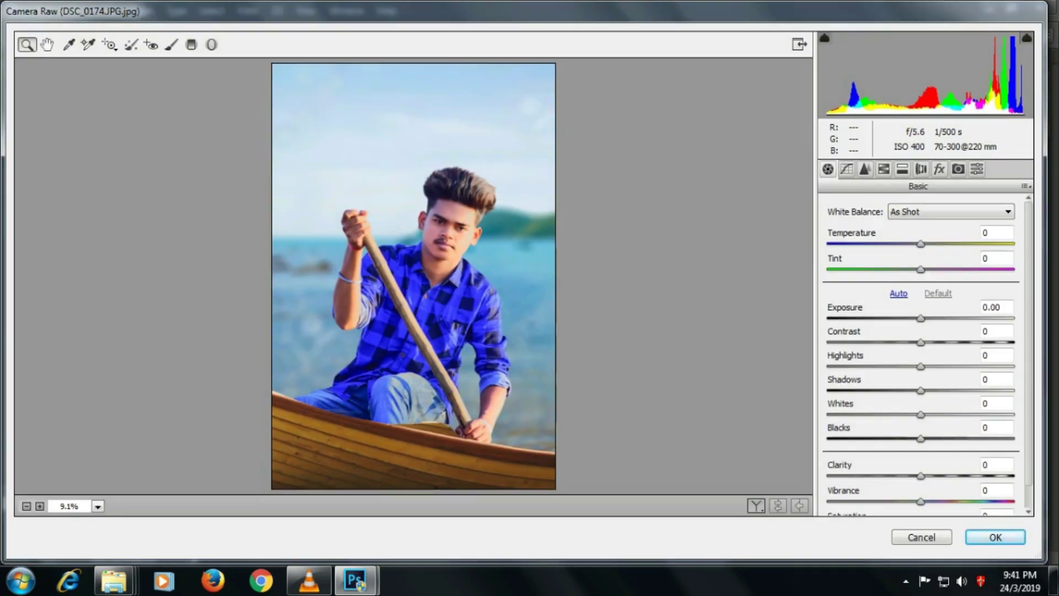
pyautogui.write('-35')
pyautogui.press('Return')
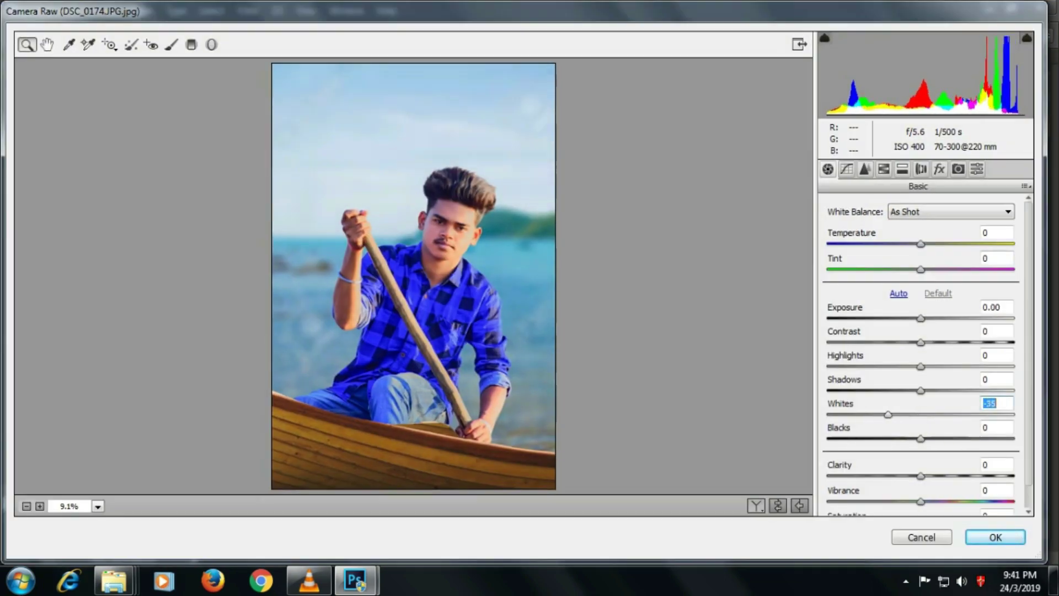
pyautogui.hotkey('shift', 'Tab')
pyautogui.hotkey('shift', 'Tab')
pyautogui.hotkey('shift', 'Tab')
pyautogui.press('Up')
pyautogui.press('Up')
pyautogui.press('Up')
pyautogui.press('Up')
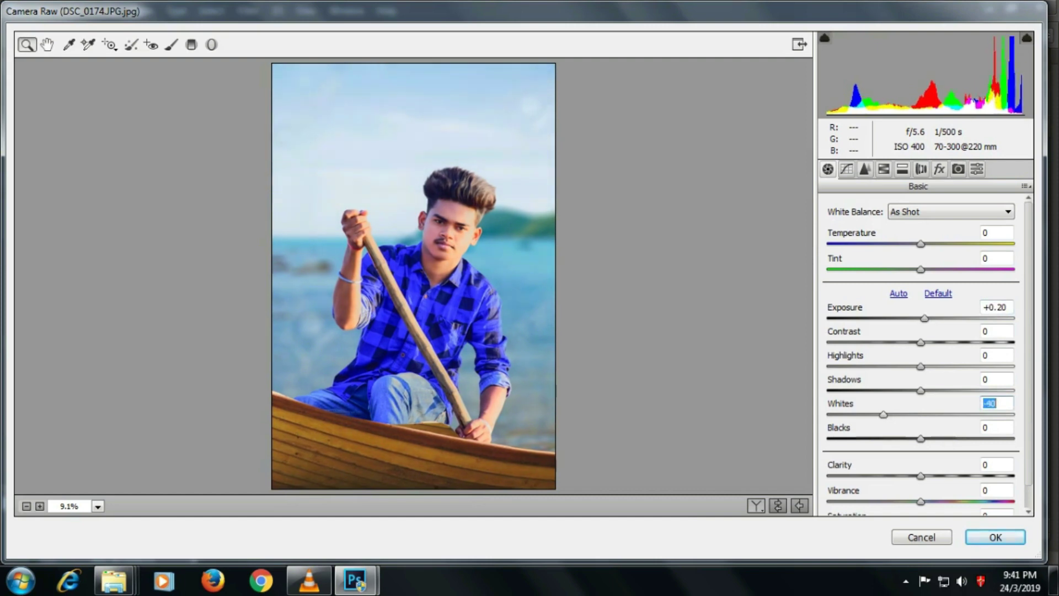
# Shift the Blues hue to -23 in the HSL hue adjustments.
pyautogui.hotkey('ctrl', 'alt', '5')
pyautogui.hotkey('ctrl', 'alt', '4')
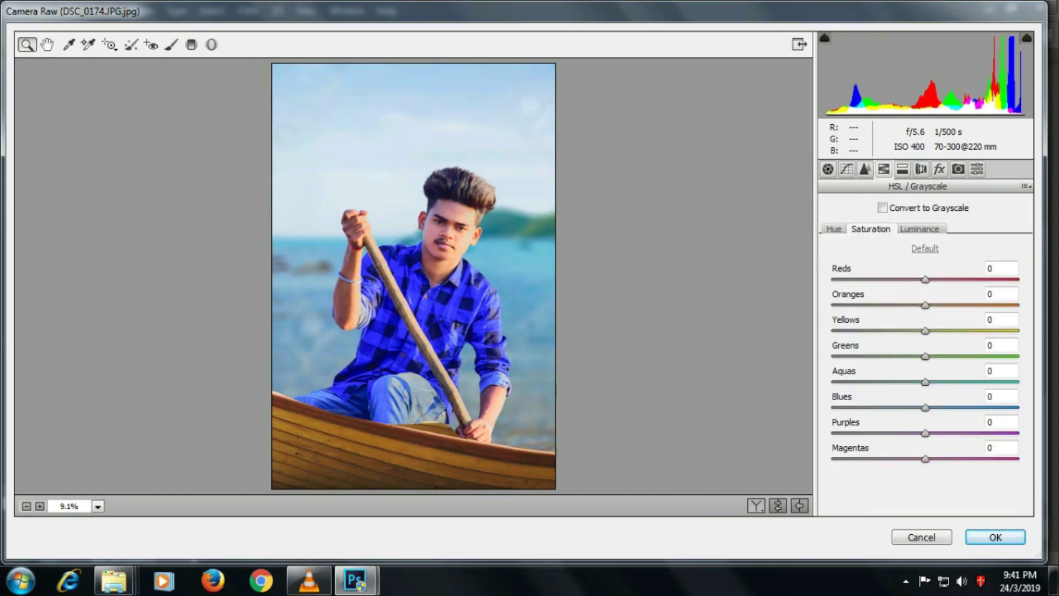
pyautogui.hotkey('ctrl', 'alt', 'shift', 'h')
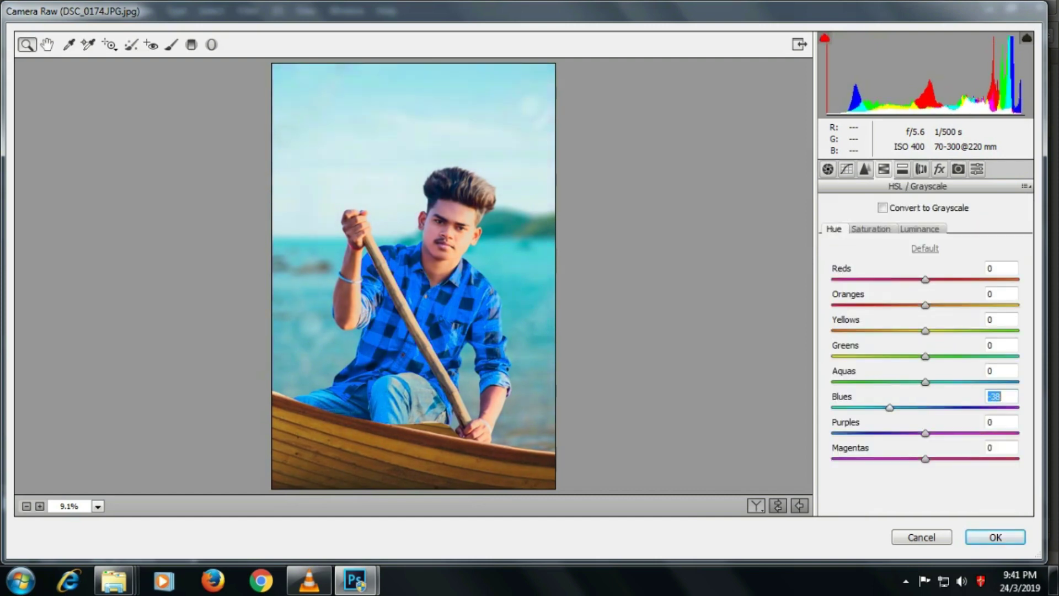
pyautogui.write('-21')
pyautogui.press('Return')
pyautogui.press('Down')
pyautogui.press('Down')
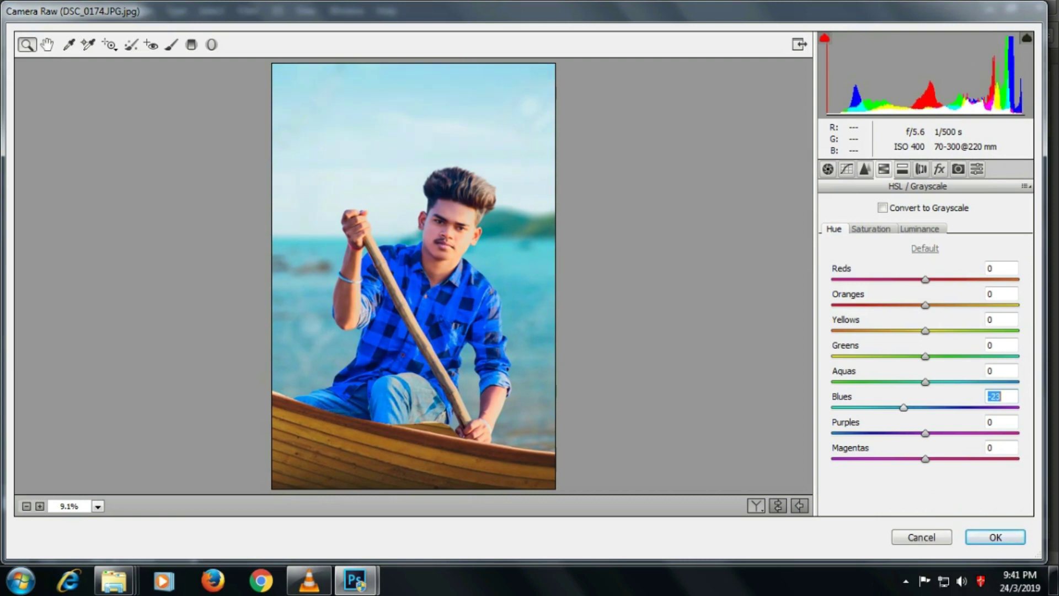
# Set Contrast to -20 and Clarity to +8 in the Basic panel.
pyautogui.hotkey('ctrl', 'alt', '1')
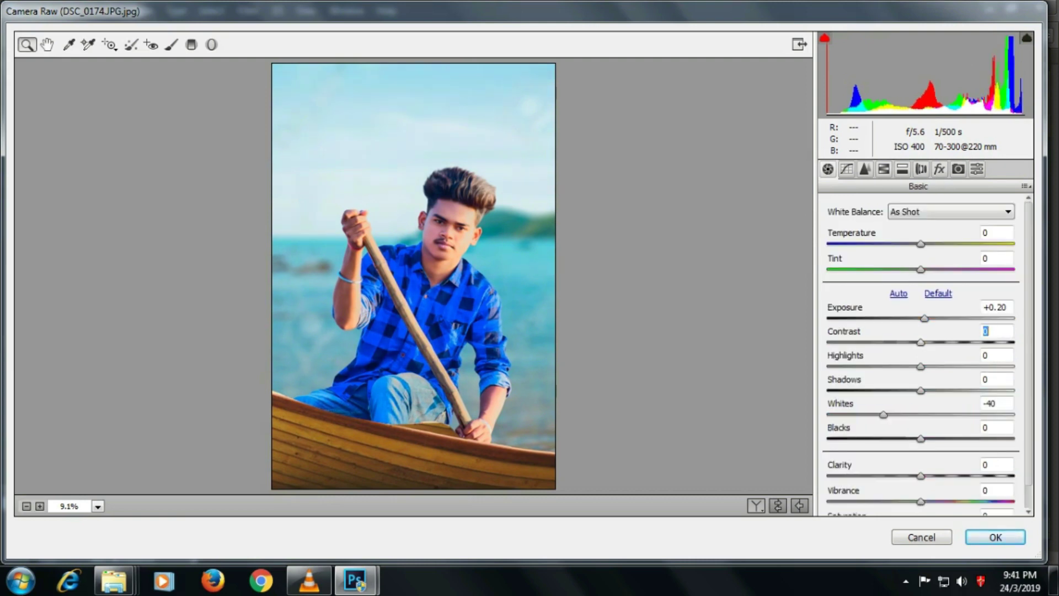
pyautogui.write('-43')
pyautogui.press('Return')
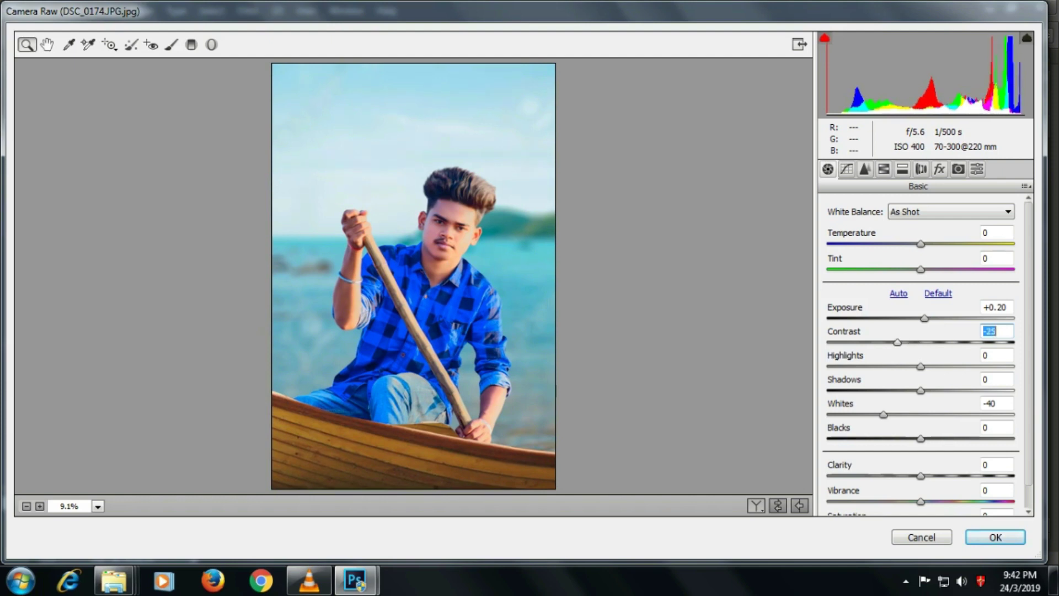
pyautogui.write('-20')
pyautogui.write('+8')
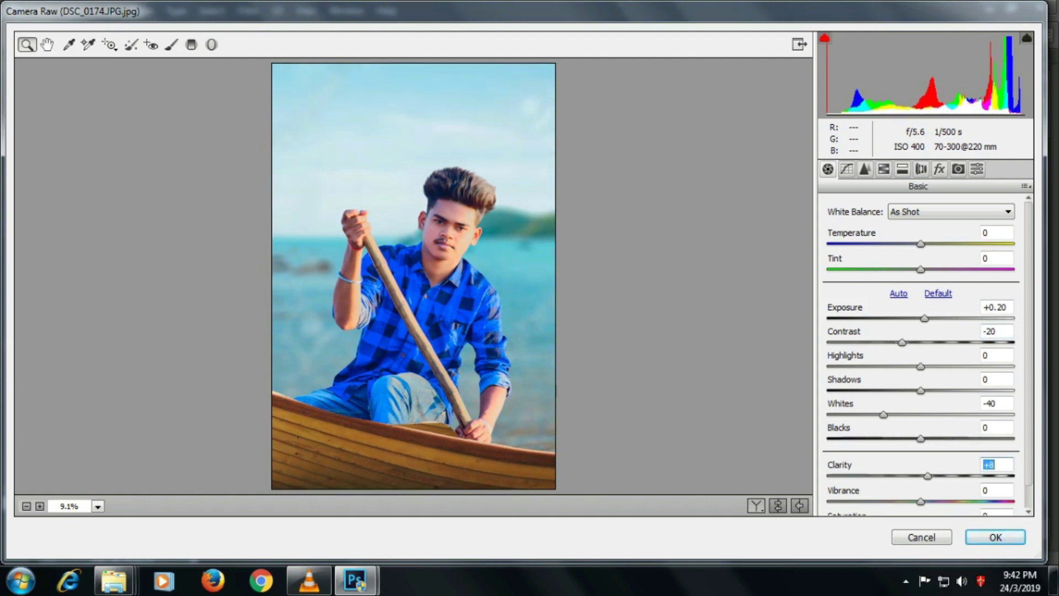
# Add an edge vignette of -26 with midpoint 37 and apply the grade.
pyautogui.click(939, 168)
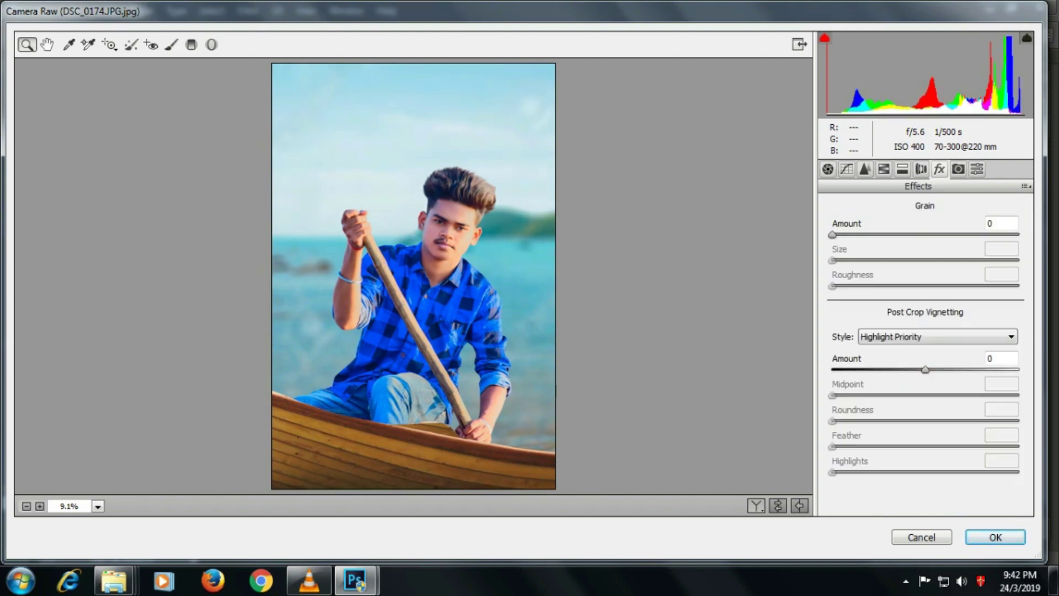
pyautogui.write('-26')
pyautogui.press('Return')
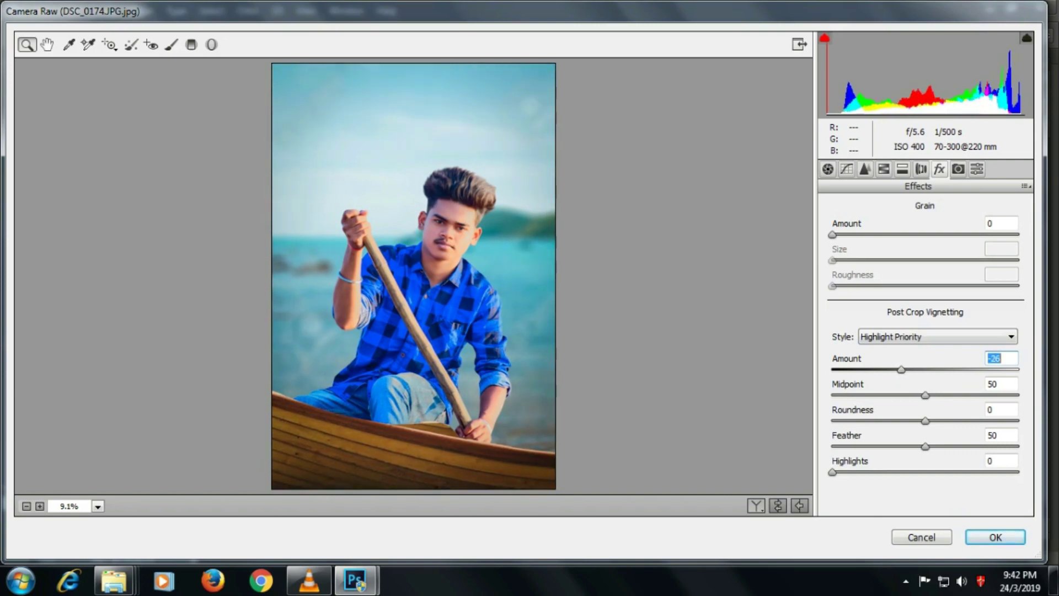
pyautogui.press('Tab')
pyautogui.write('37')
pyautogui.press('Return')
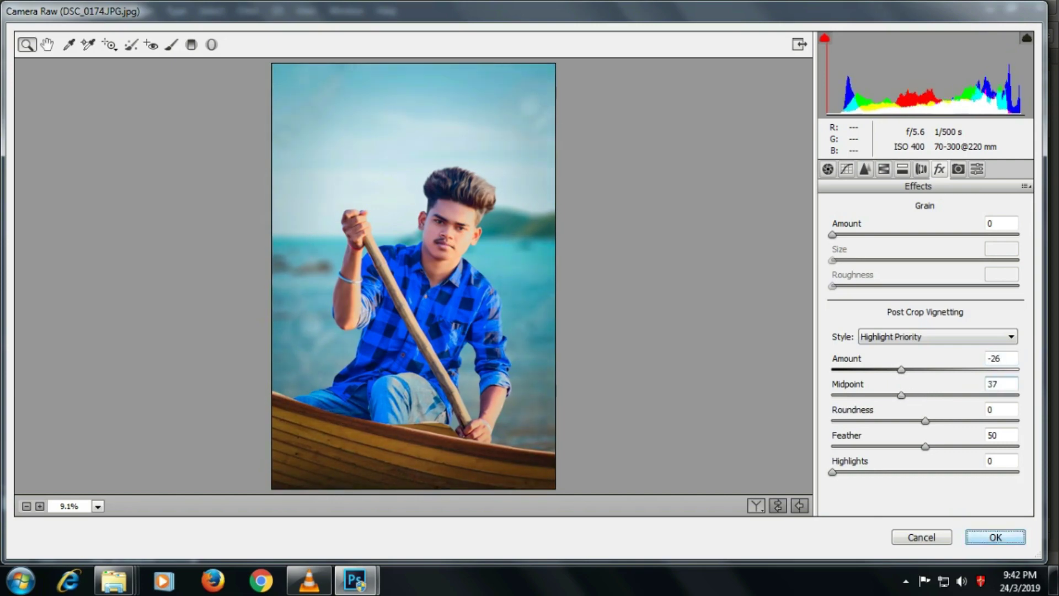
pyautogui.press('Return')
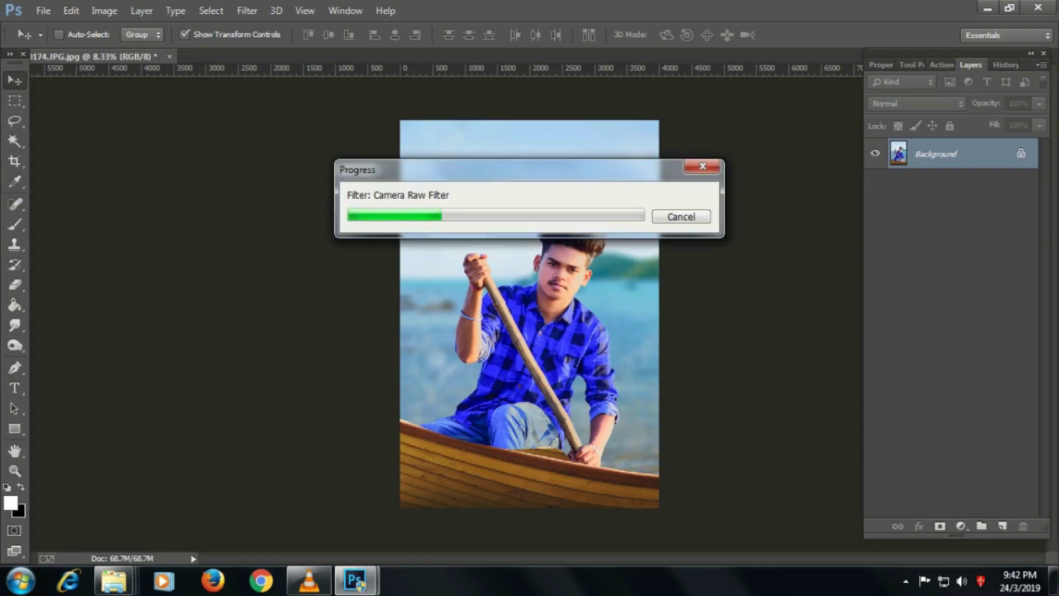